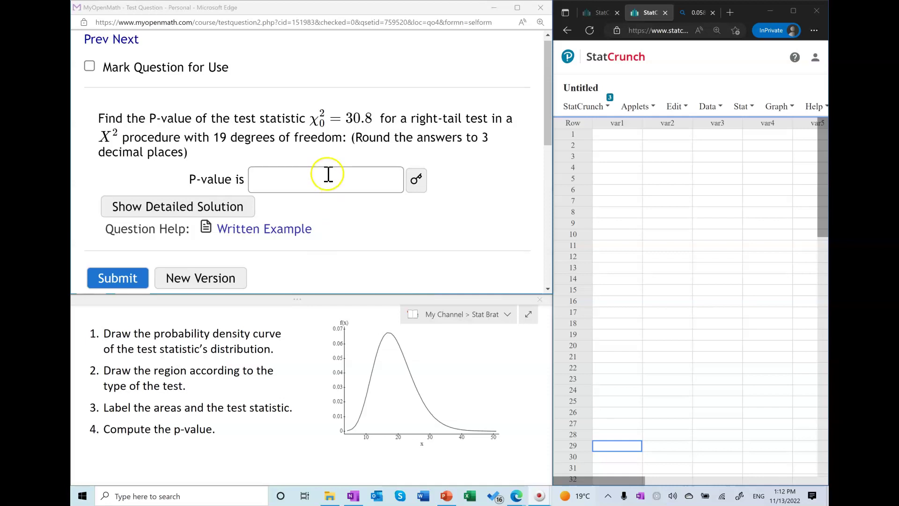
Step: Read the question for the test statistic, the tail type, the procedure and the degrees of freedom
left_click(232, 118)
left_click_drag(231, 118, 465, 118)
left_click(446, 127)
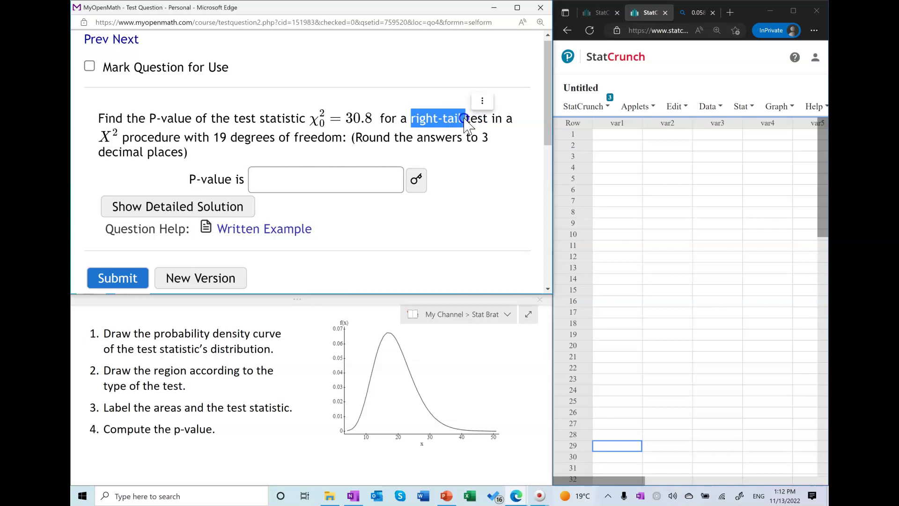
left_click(124, 139)
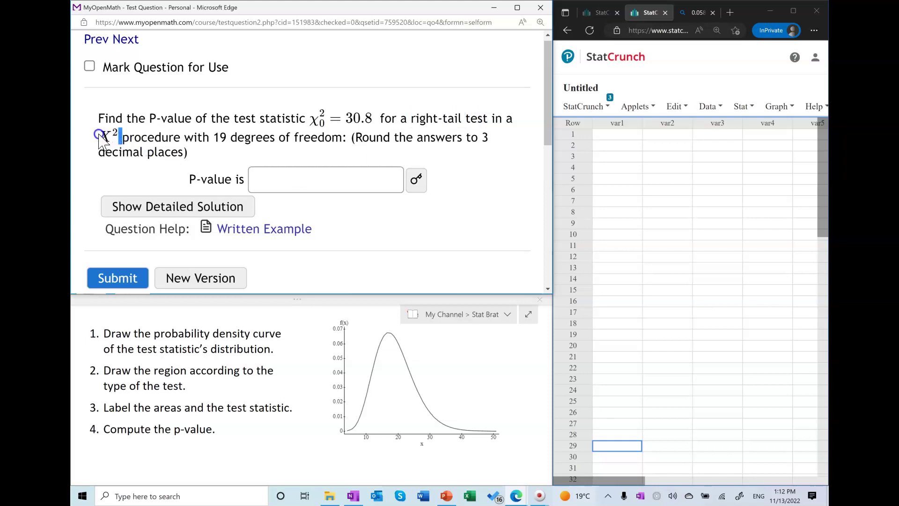
left_click_drag(121, 139, 149, 140)
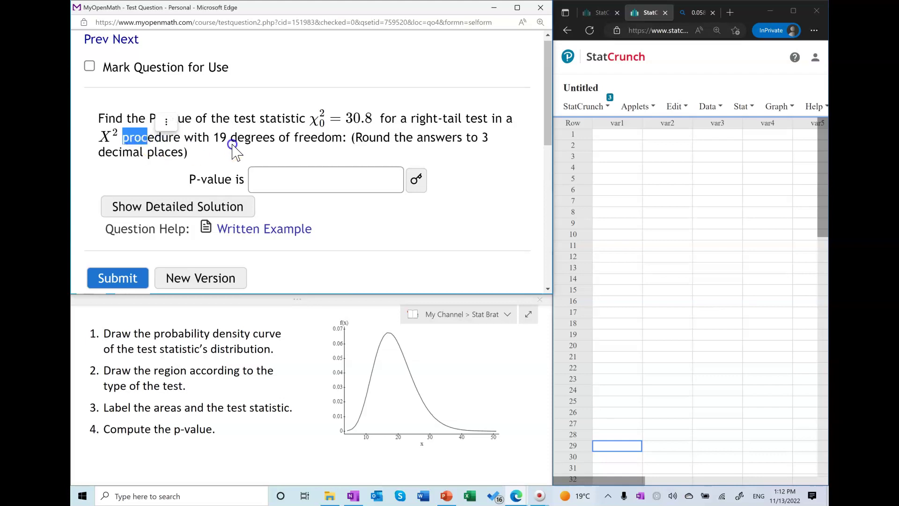
left_click_drag(210, 138, 349, 138)
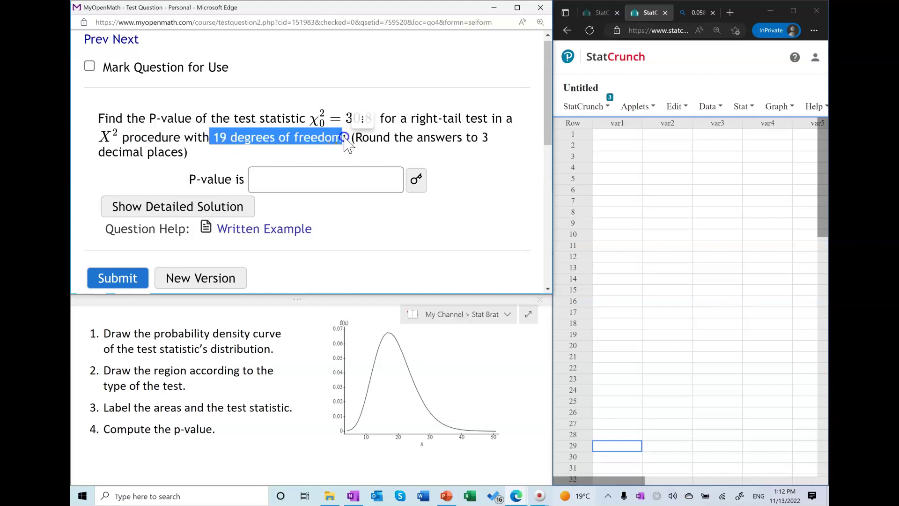
left_click(294, 149)
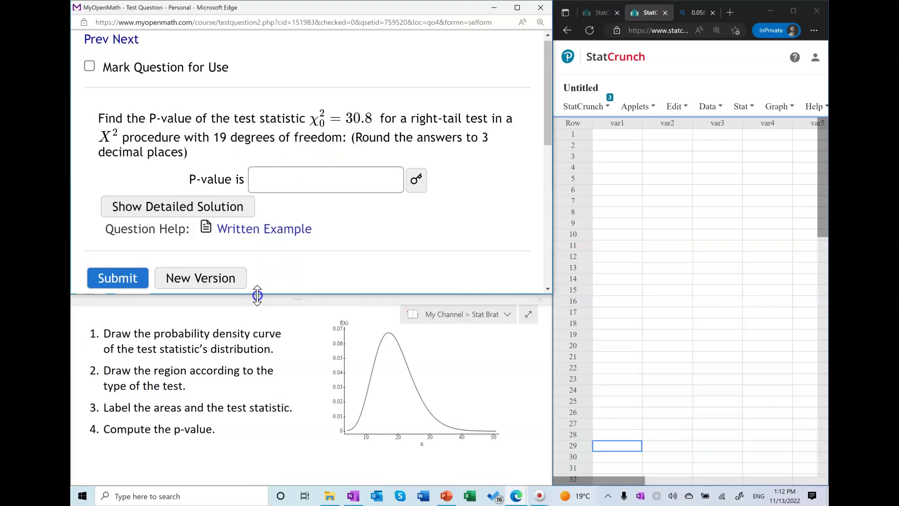
Step: Review the written solution steps in the notes against the question's test type
mouse_move(105, 333)
left_mouse_down()
mouse_move(197, 370)
mouse_move(283, 349)
left_mouse_up()
left_click(405, 385)
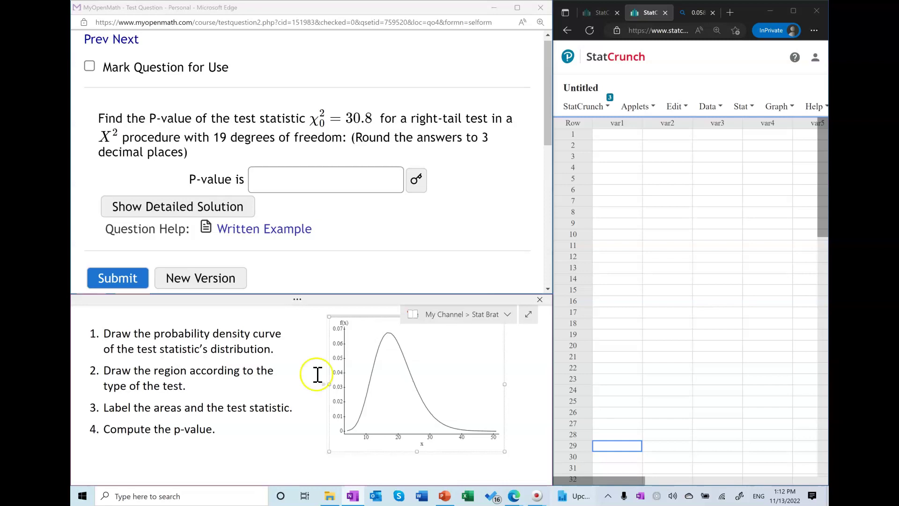
left_click_drag(412, 119, 481, 119)
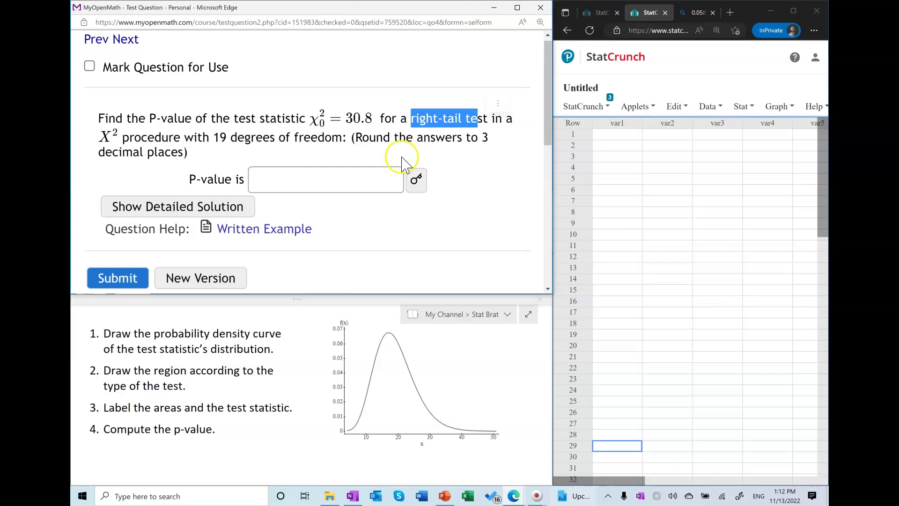
left_click_drag(106, 407, 288, 407)
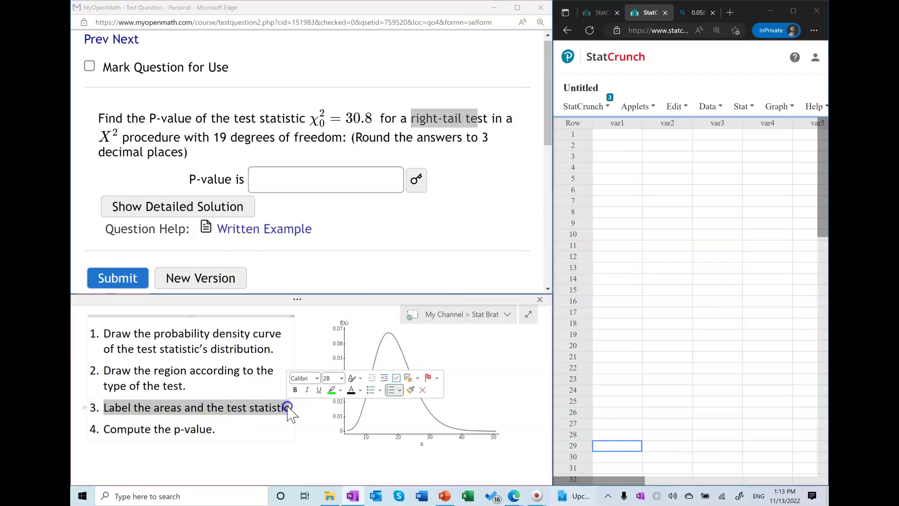
left_click(199, 428)
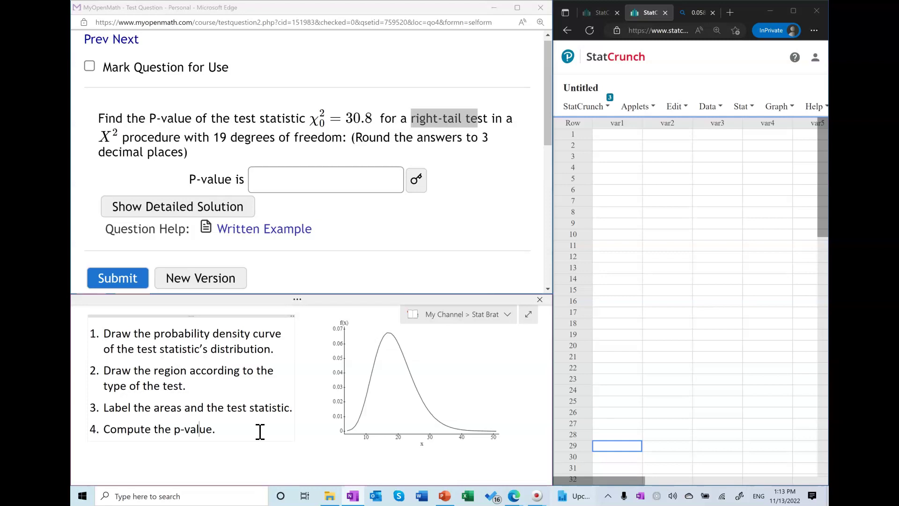
Step: Draw the right-tail region under the density curve in the notes and label its area P
left_click(391, 386)
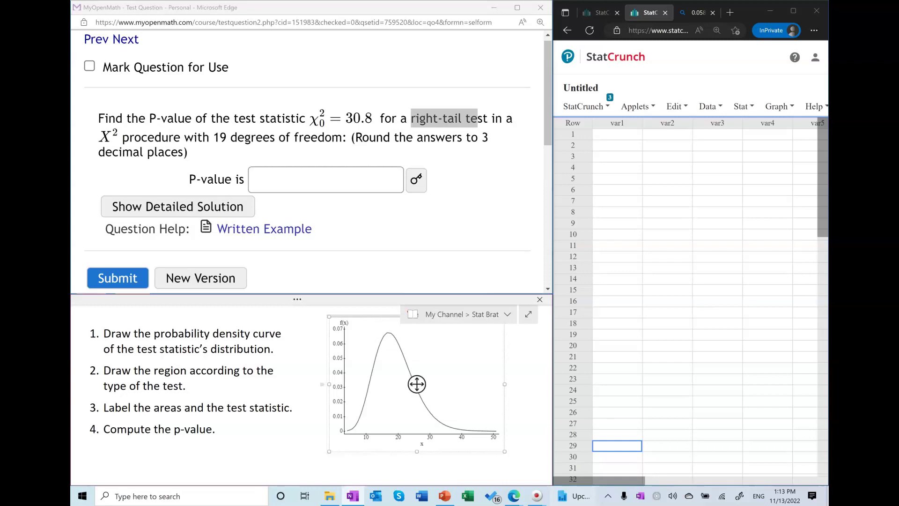
key("alt+Tab")
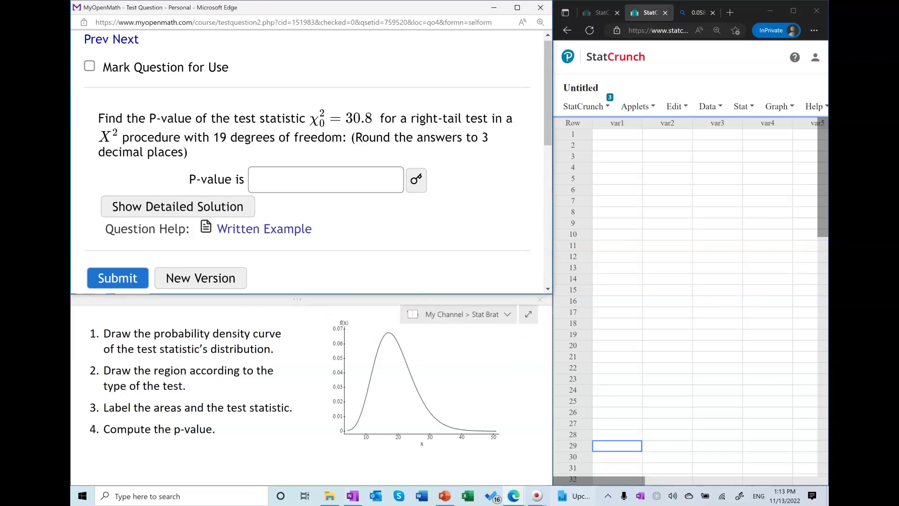
mouse_move(416, 390)
left_mouse_down()
mouse_move(416, 434)
mouse_move(498, 434)
left_mouse_up()
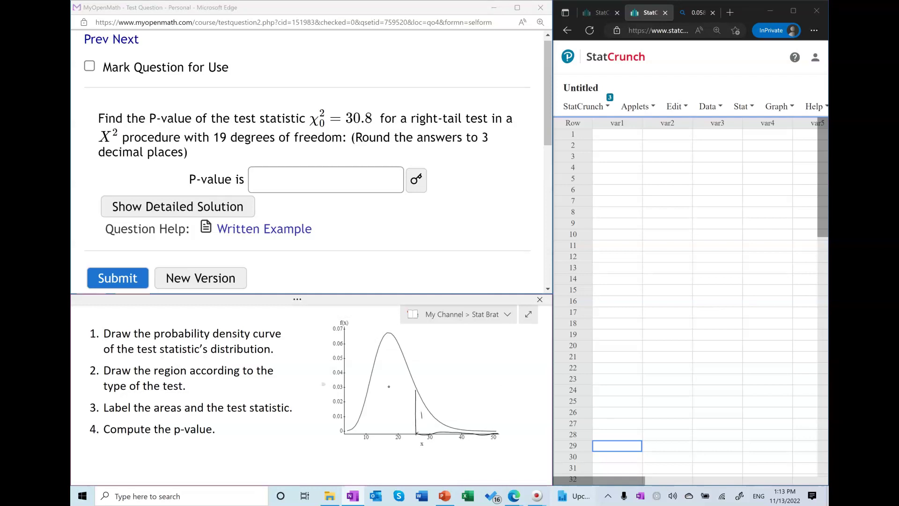
left_click_drag(422, 411, 423, 417)
Step: Label the region's boundary χ²₀ = 30.8 and handwrite P(χ² > 30.8) = below the curve
mouse_move(408, 440)
left_mouse_down()
mouse_move(410, 454)
mouse_move(421, 443)
mouse_move(435, 451)
left_mouse_up()
left_click_drag(441, 443, 447, 443)
mouse_move(370, 458)
left_mouse_down()
mouse_move(389, 471)
mouse_move(399, 459)
mouse_move(405, 472)
mouse_move(453, 462)
left_mouse_up()
left_click(426, 469)
left_click_drag(447, 467, 452, 467)
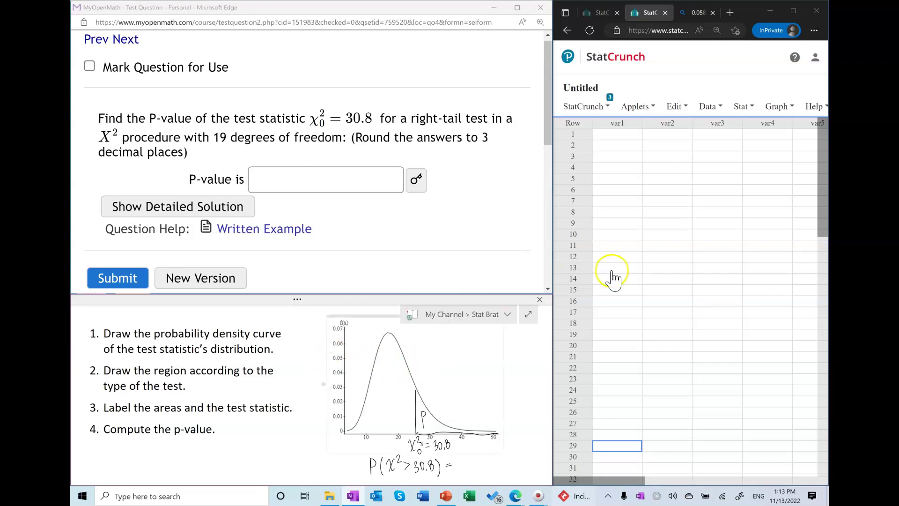
Step: Open the Chi-Square calculator in StatCrunch and move its window up over the data table
left_click(744, 108)
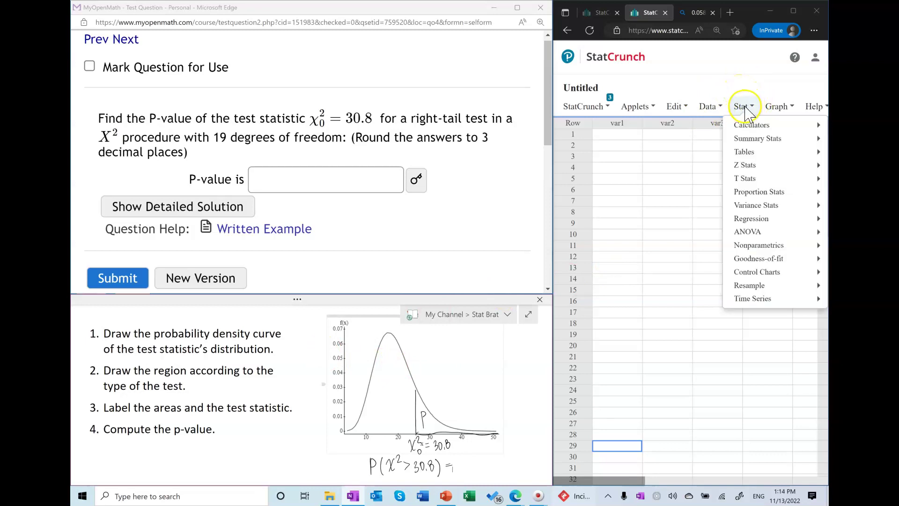
mouse_move(747, 124)
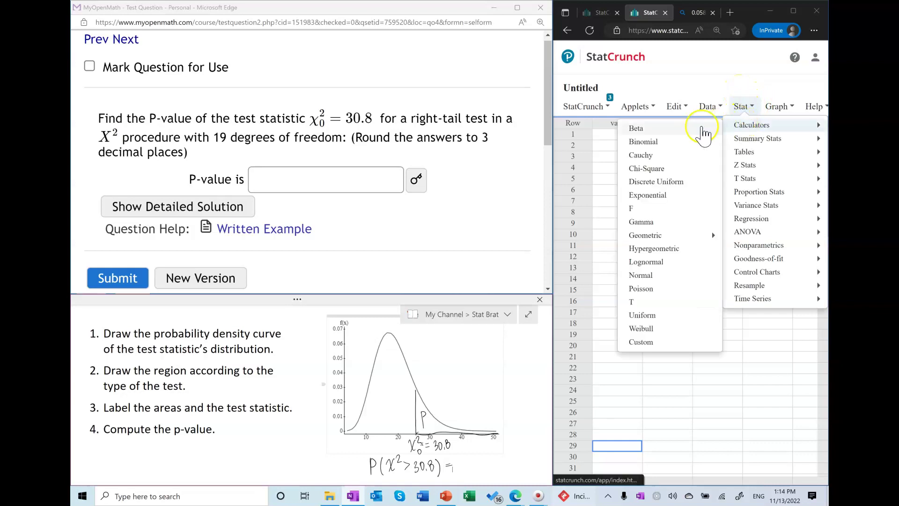
left_click(664, 171)
left_click(664, 172)
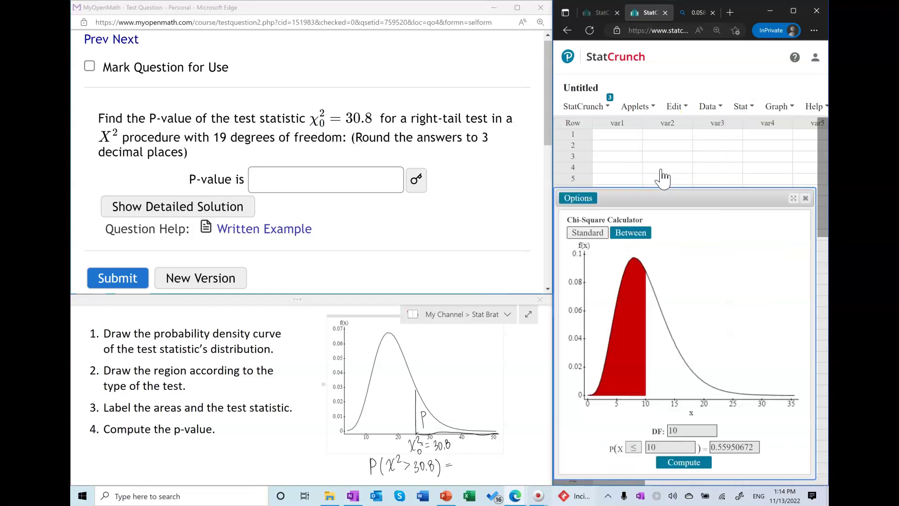
left_click_drag(681, 196, 690, 127)
Step: Compute P(X ≥ 30.8) in the Chi-Square calculator with 19 degrees of freedom
double_click(683, 361)
type("19")
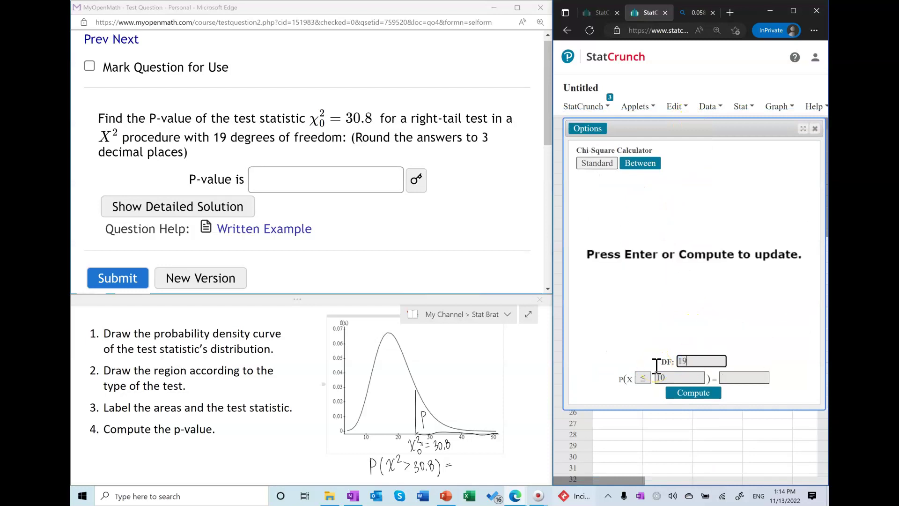
left_click(670, 377)
left_click(642, 377)
left_click(642, 400)
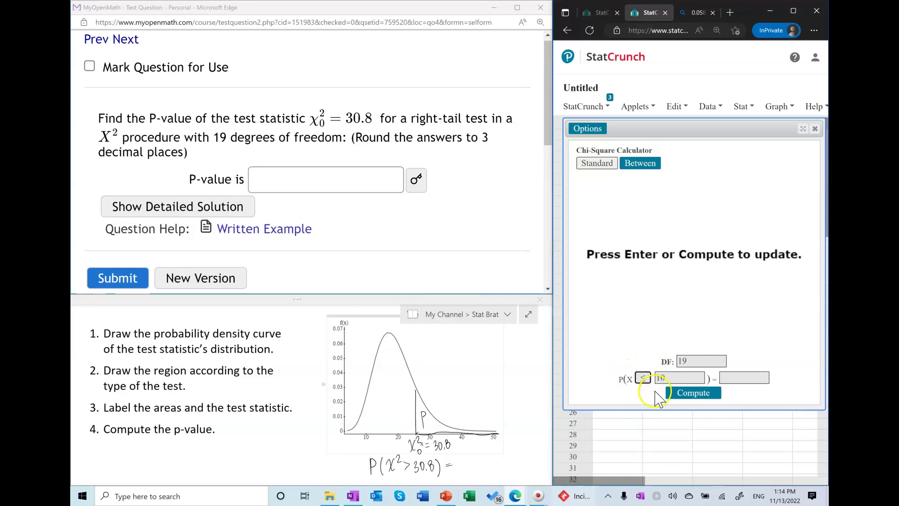
double_click(676, 377)
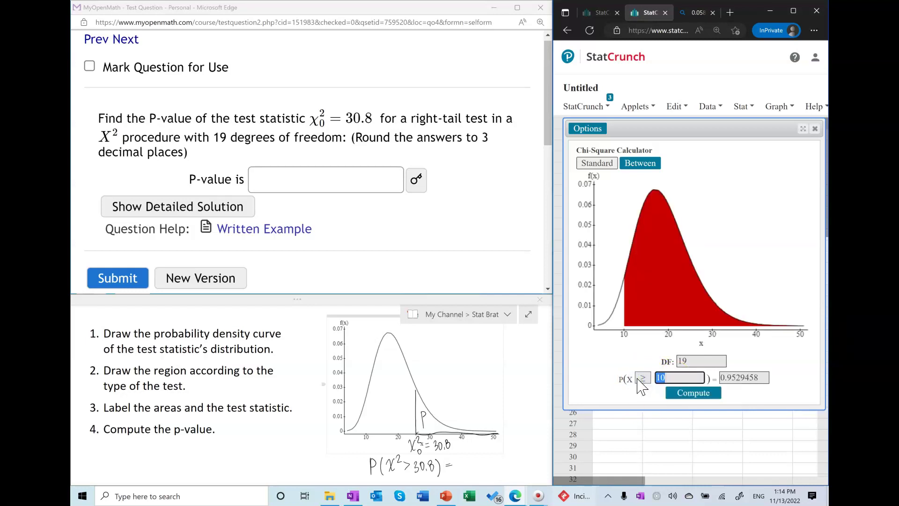
type("30.8")
left_click(693, 395)
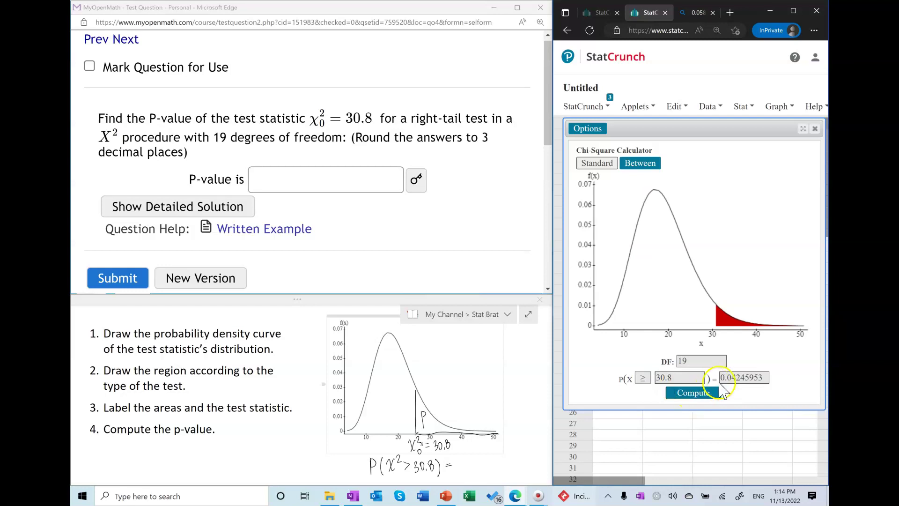
Step: Copy 0.042 from the calculator's computed probability into the question's P-value answer and submit it
left_click_drag(740, 377, 721, 378)
key("ctrl+c")
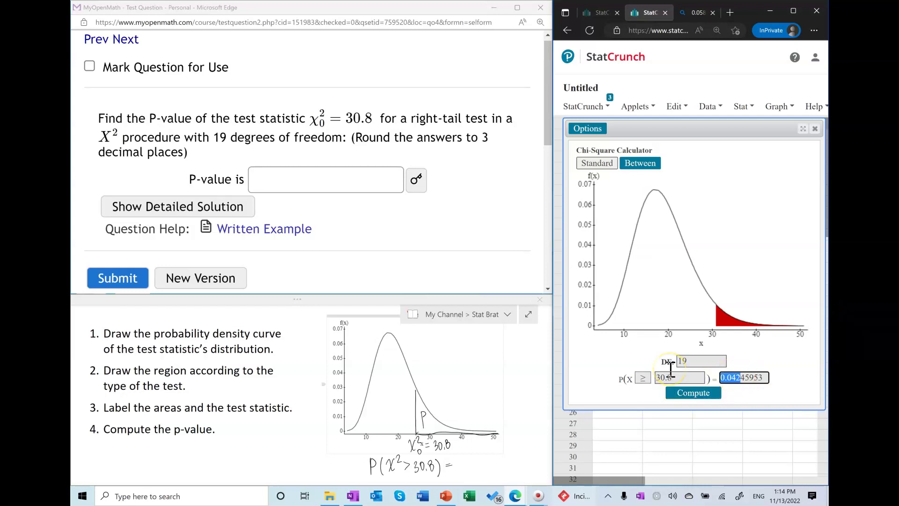
left_click(298, 165)
key("ctrl+v")
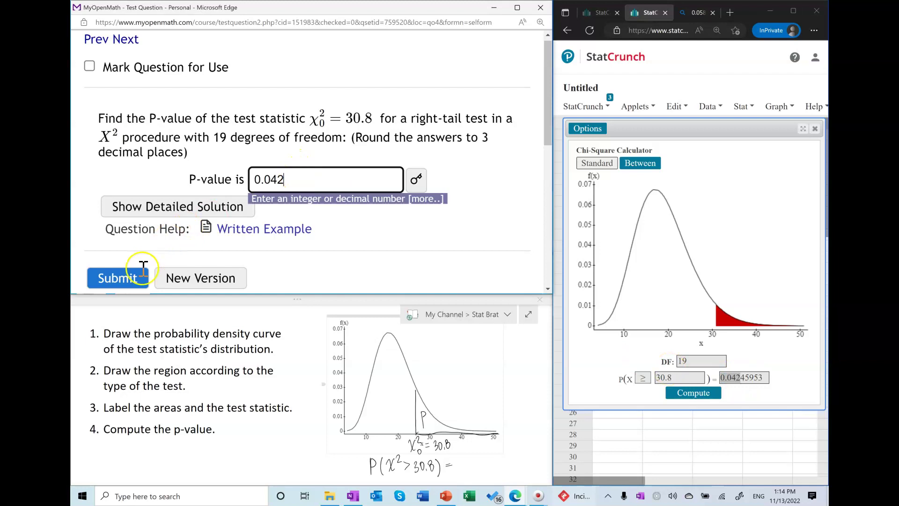
left_click(121, 284)
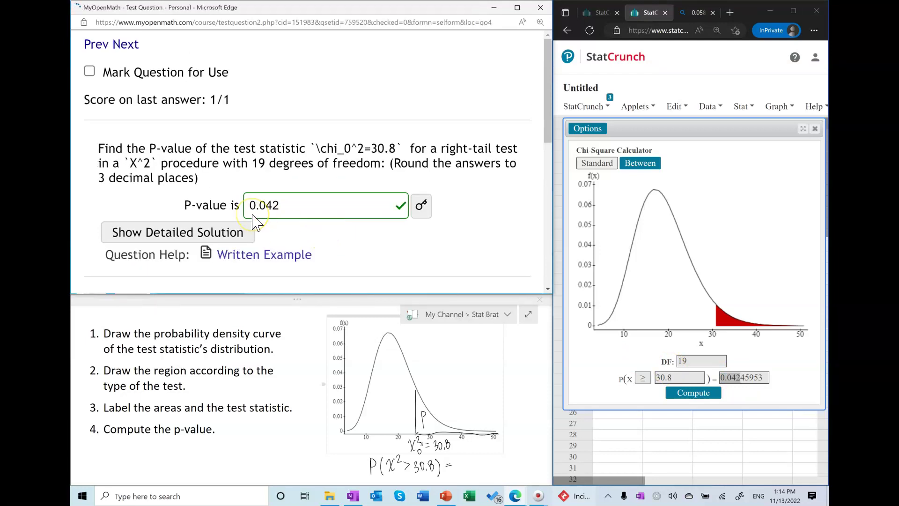
Step: Generate new versions of the question until one asks for a left-tail test
scroll(257, 222, "down", 1)
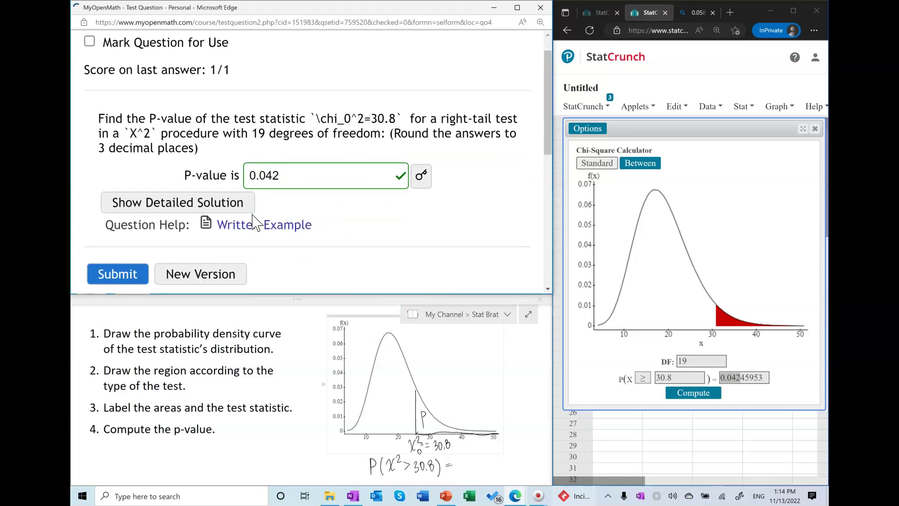
left_click(223, 280)
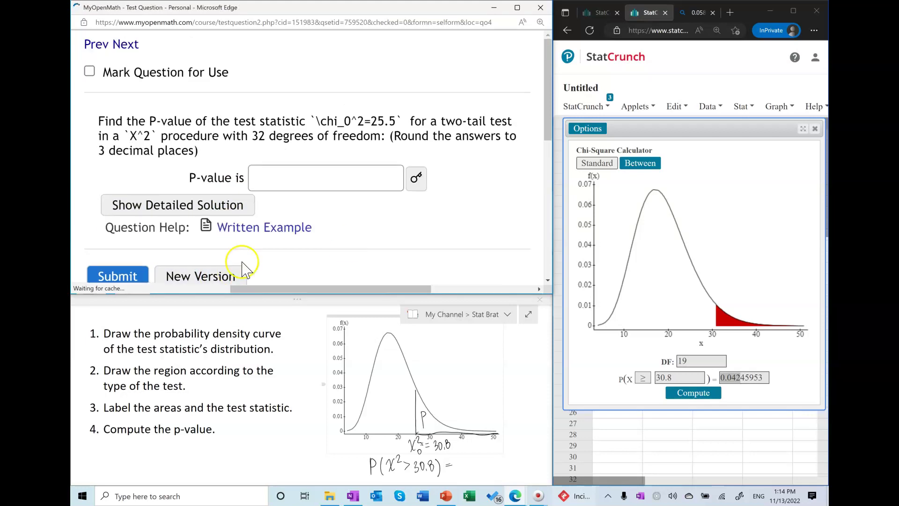
scroll(302, 245, "down", 1)
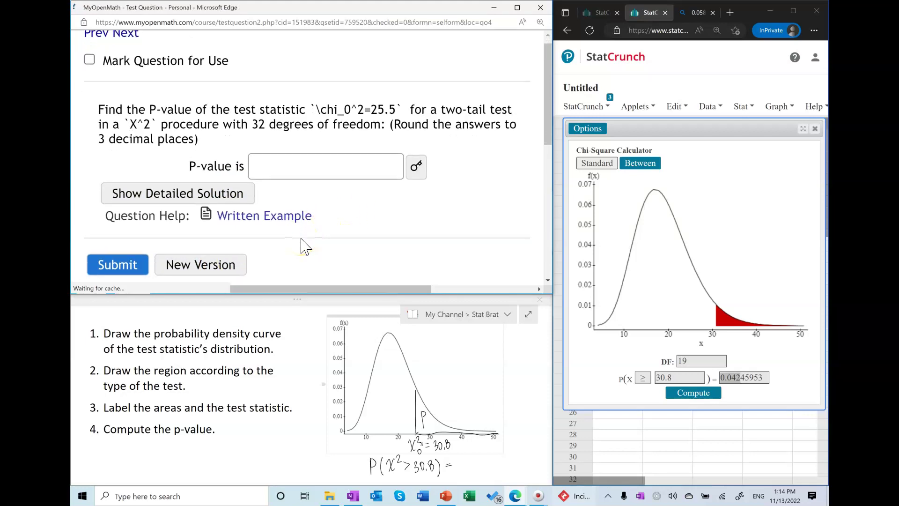
left_click(190, 257)
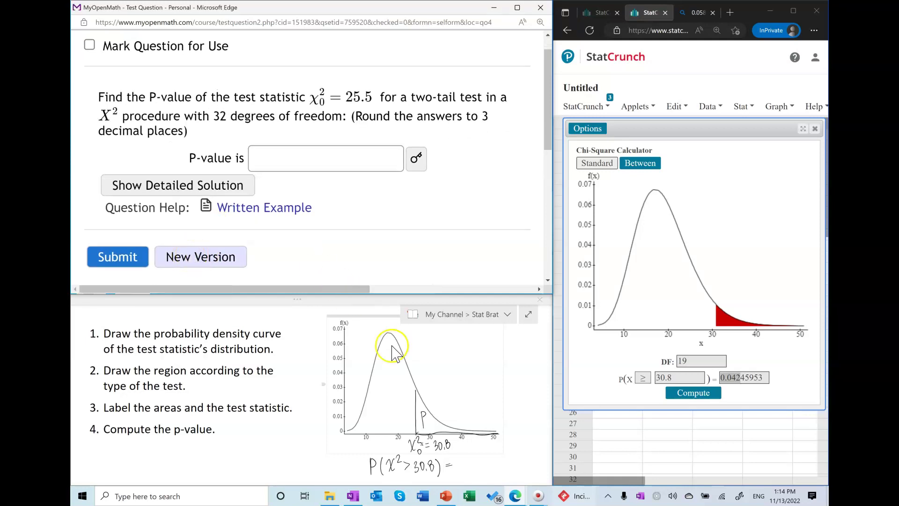
left_click(212, 260)
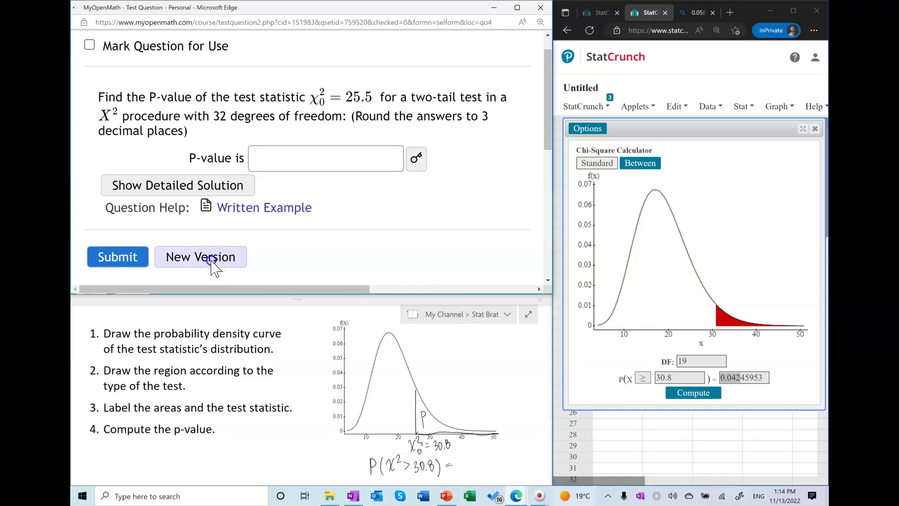
left_click(217, 280)
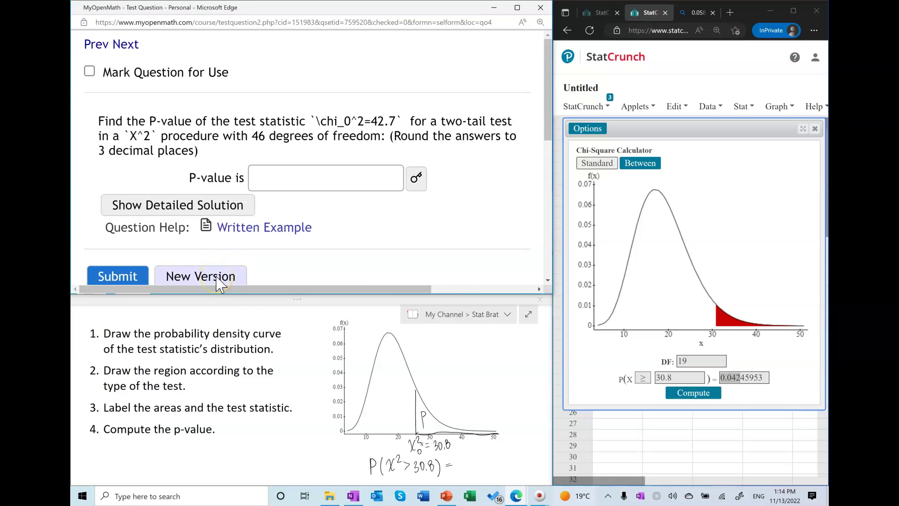
left_click(210, 280)
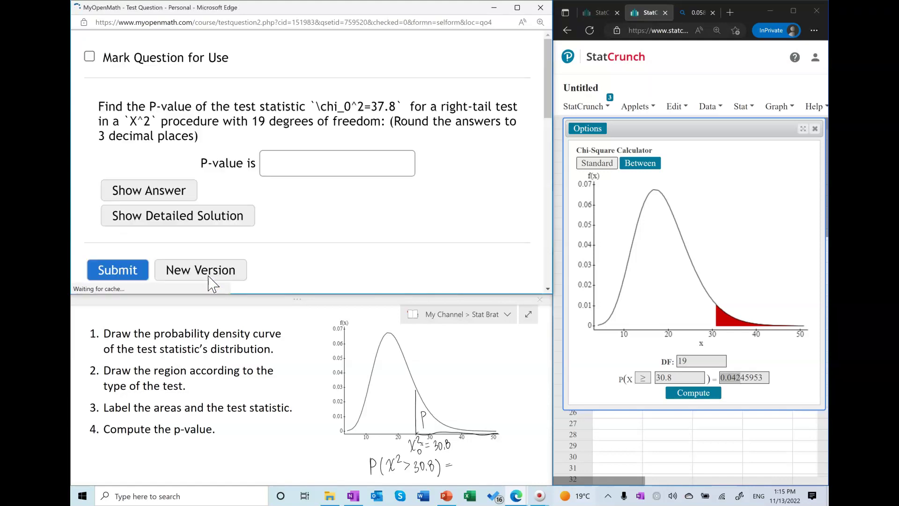
left_click(195, 275)
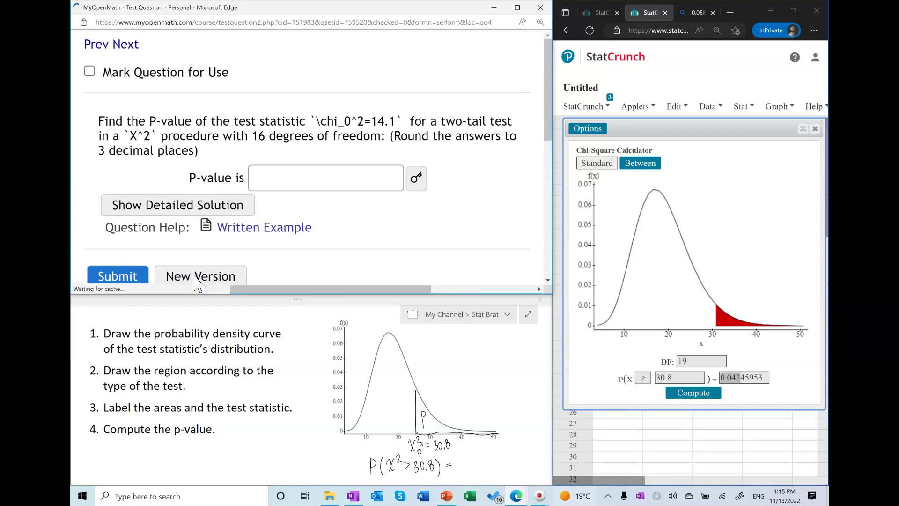
left_click(209, 276)
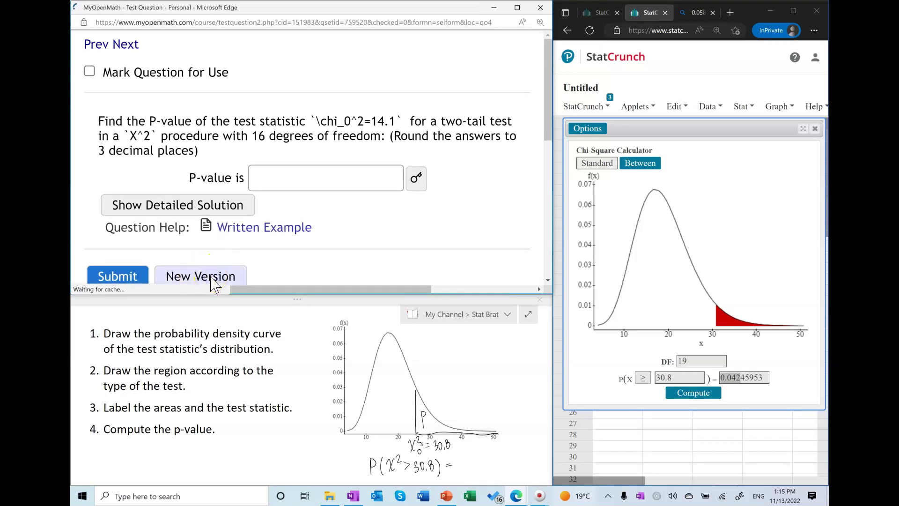
left_click(217, 262)
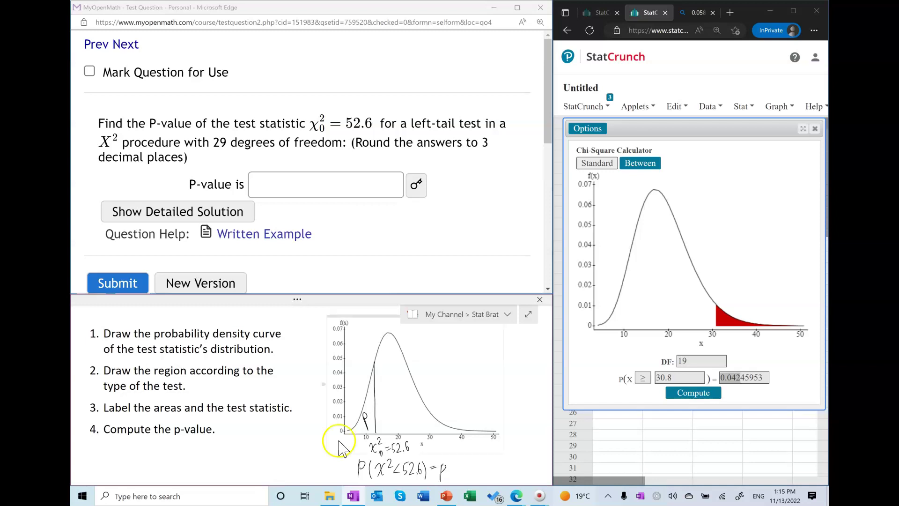
Step: Compute P(X ≤ 52.6) in the Chi-Square calculator with 29 degrees of freedom
double_click(683, 361)
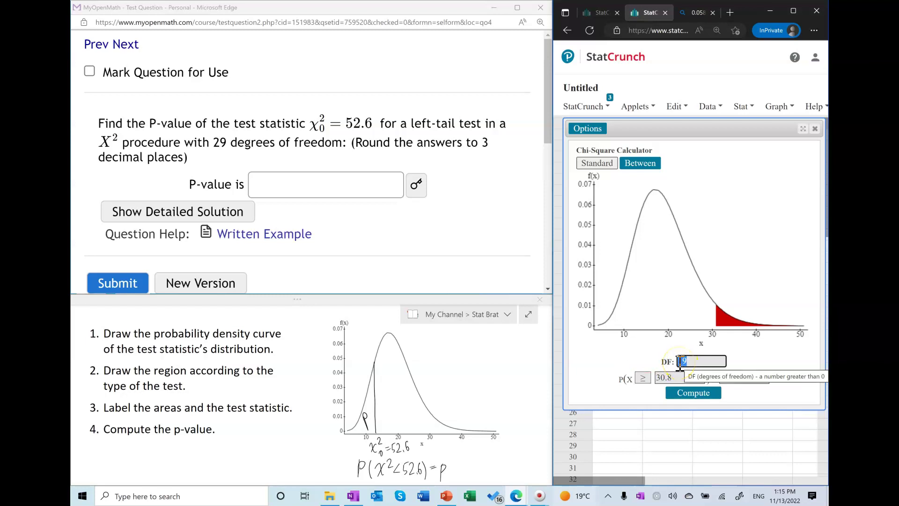
type("29")
left_click(643, 378)
left_click(644, 395)
double_click(677, 378)
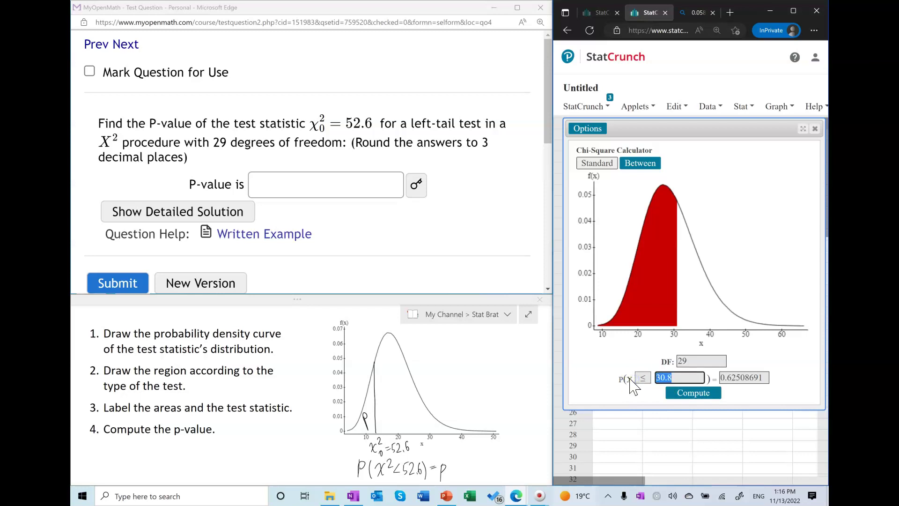
type("52.6")
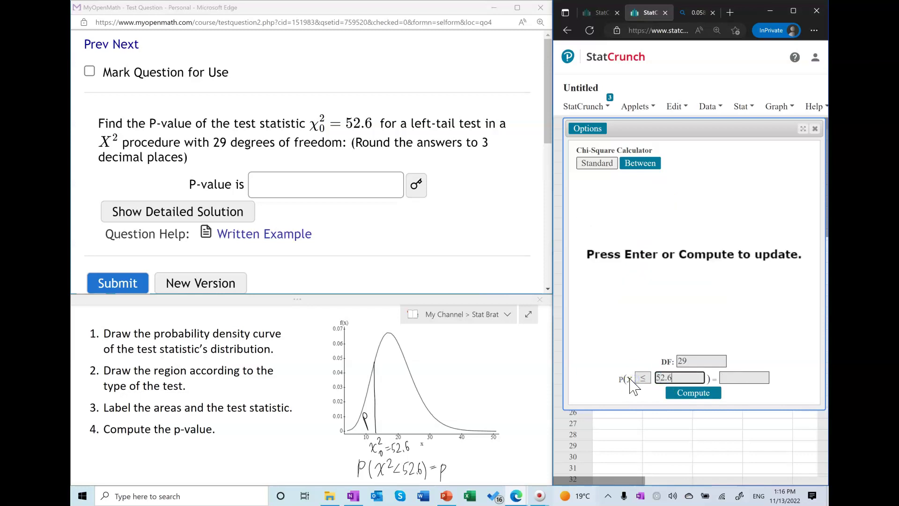
left_click(689, 394)
Step: Copy 0.995 from the calculator's computed probability into the question's P-value answer
left_click(740, 379)
left_click_drag(741, 378, 697, 375)
key("ctrl+c")
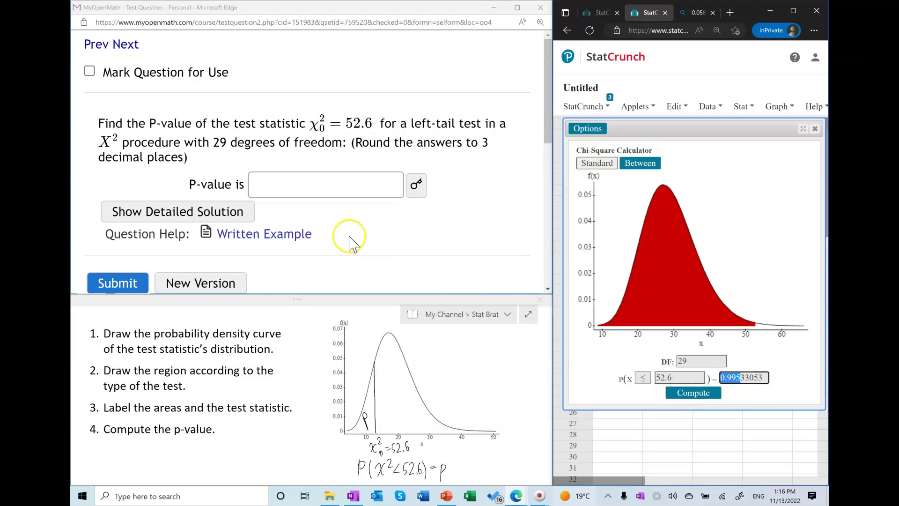
left_click(287, 177)
key("ctrl+v")
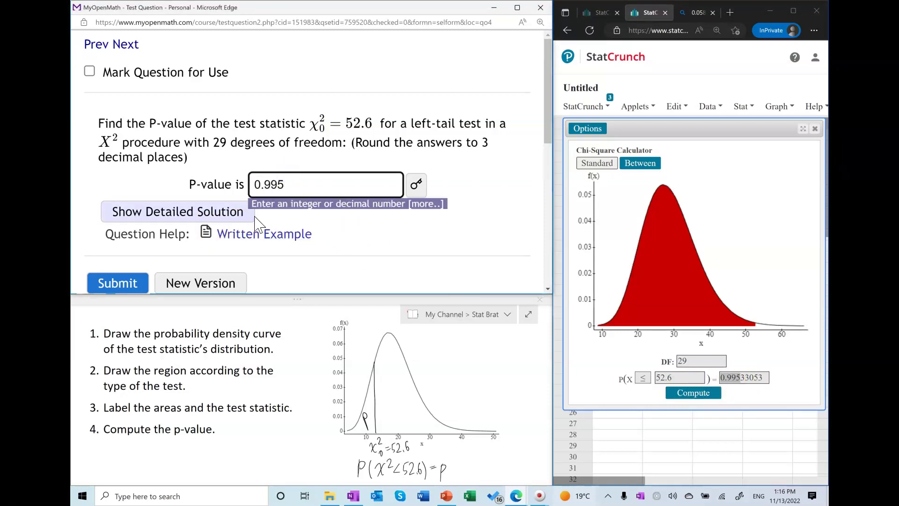
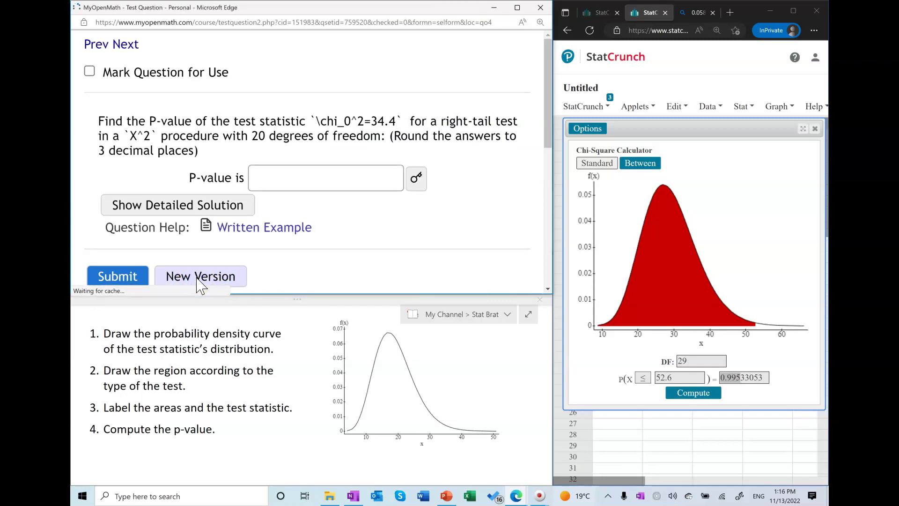
Step: Generate new question versions until one asks for a two-tail test, and mark both tails on the sketched curve with vertical lines
left_click(198, 276)
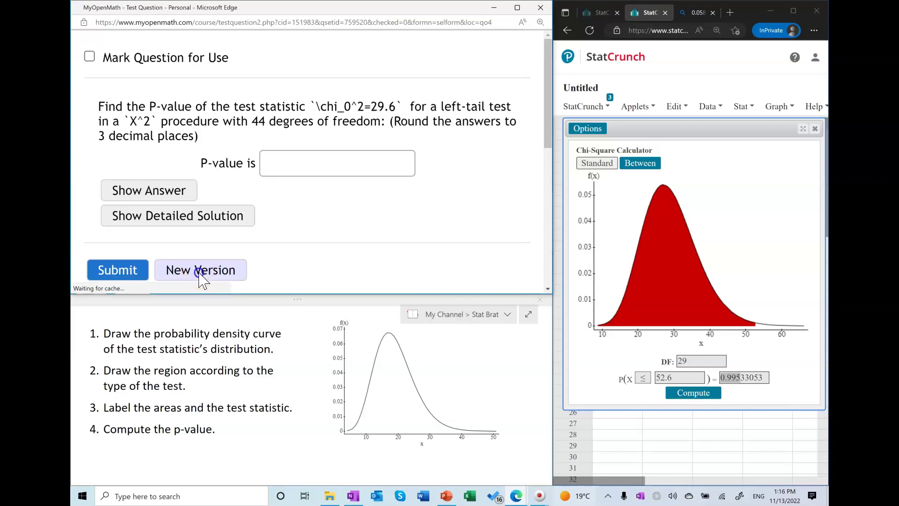
left_click(198, 275)
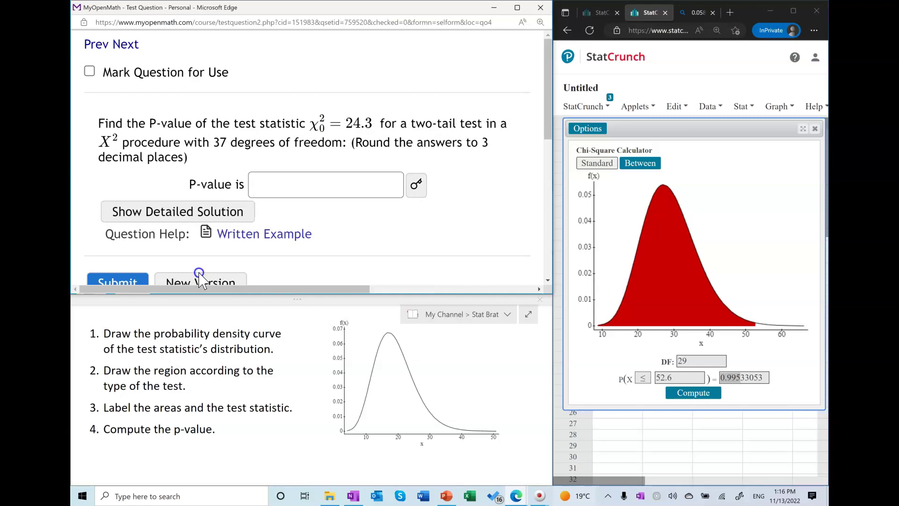
left_click_drag(371, 376, 373, 425)
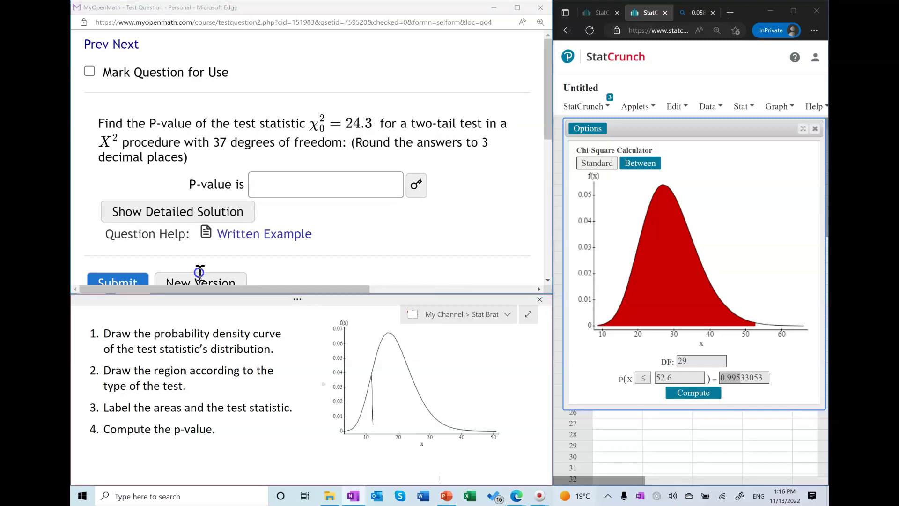
left_click_drag(424, 402, 426, 435)
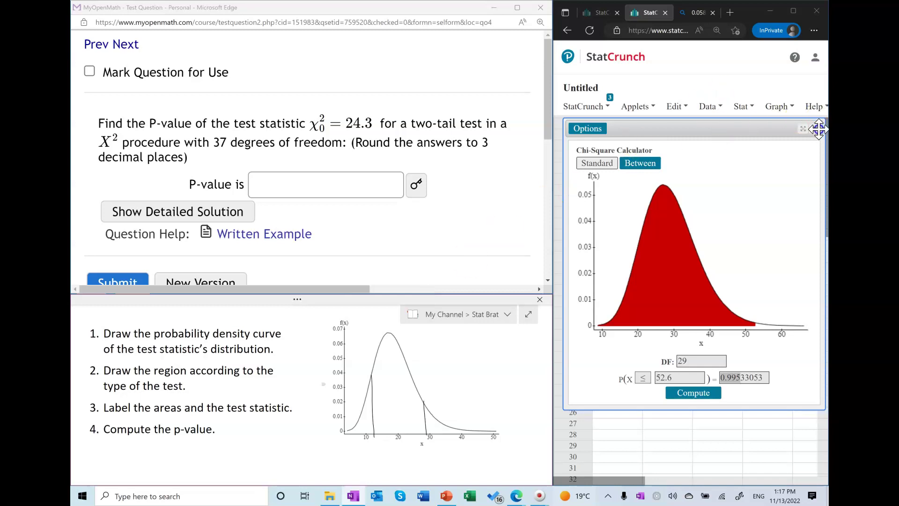
Step: Compute P(X ≤ 24.3) in the Chi-Square calculator with 37 degrees of freedom
double_click(684, 361)
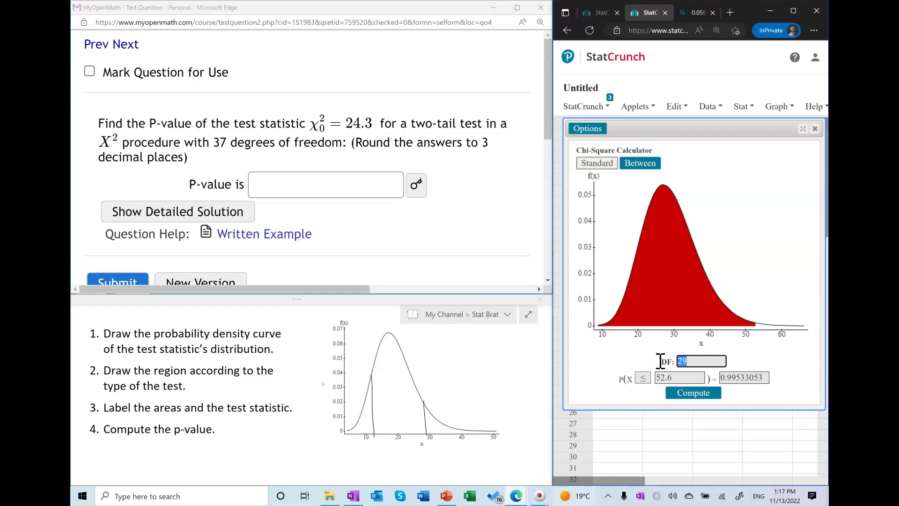
type("37")
left_click(645, 379)
left_click(646, 386)
key("Tab")
type("2")
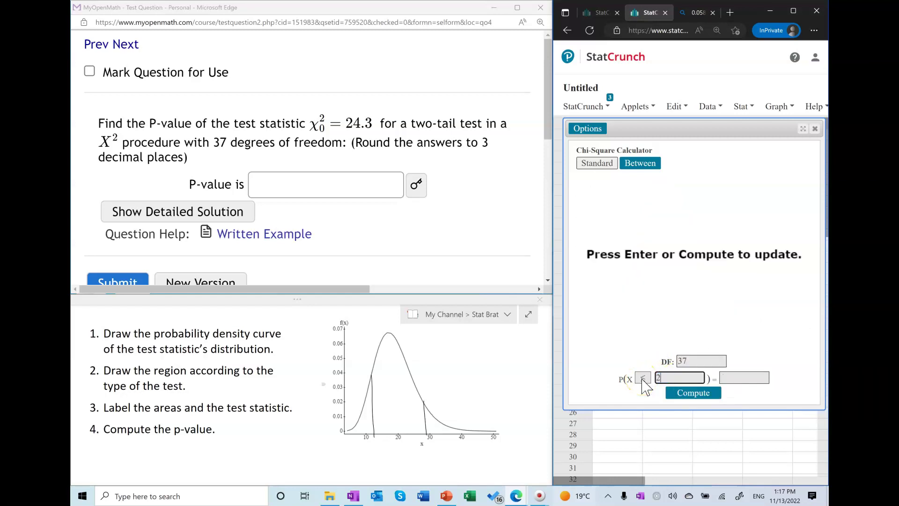
type("4.3")
key("Return")
Step: Compare the ≥ and ≤ tail areas for 24.3 in the calculator, ending with the inequality set to ≤
left_click(648, 381)
left_click(644, 379)
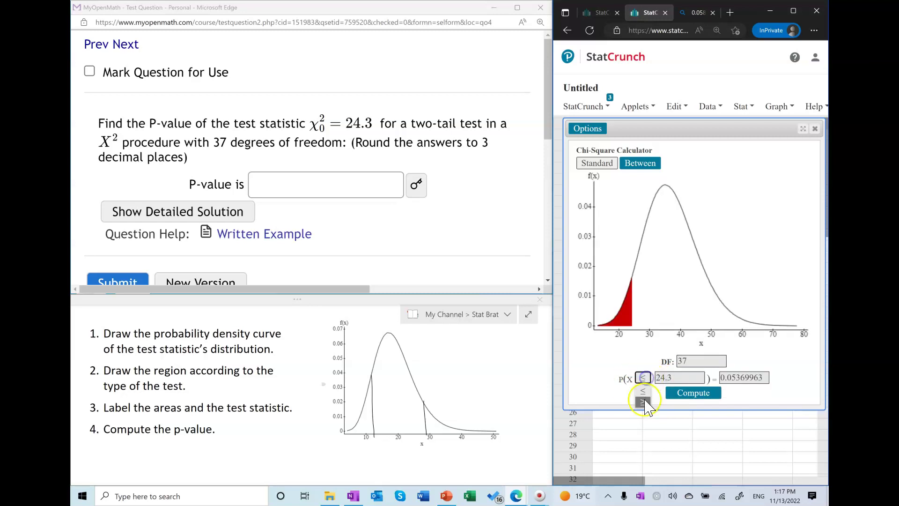
left_click(645, 401)
left_click(643, 378)
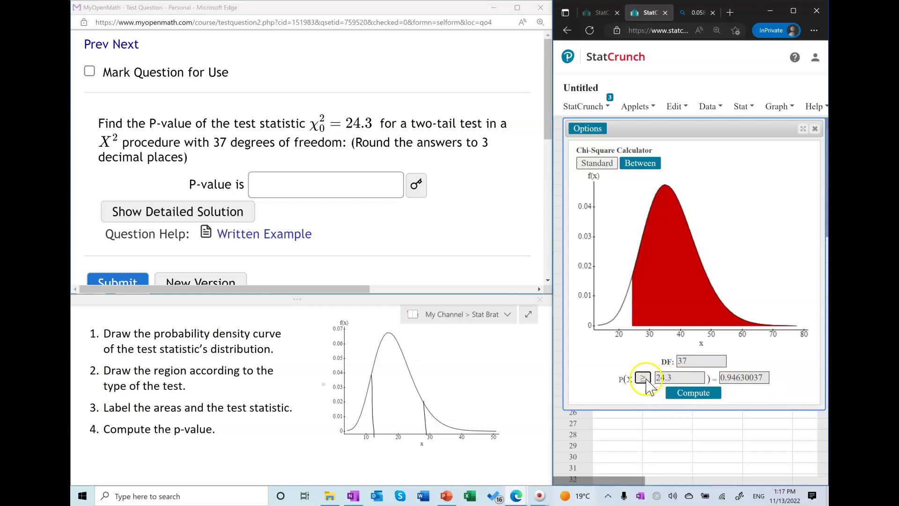
left_click(643, 389)
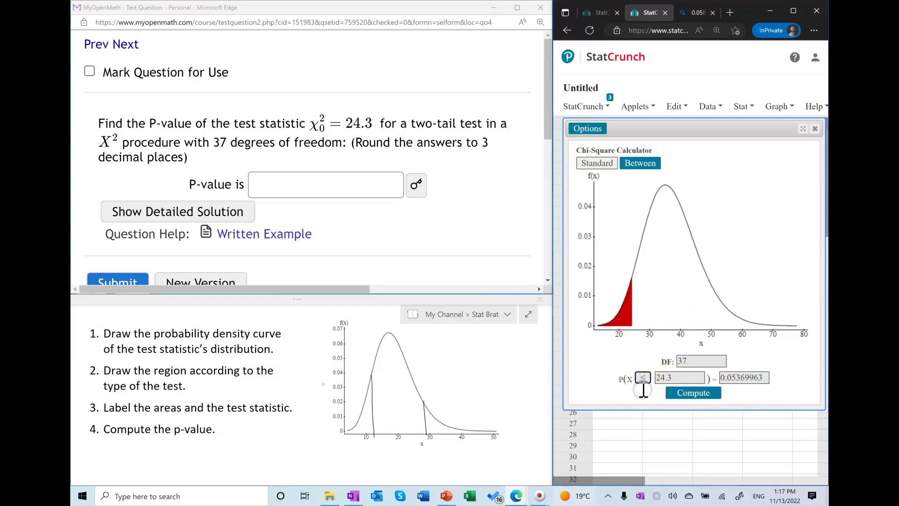
Step: Label the sketch's lower cutoff χ₀² = 24.3, both tail areas P/2, and the upper cutoff with a circled question mark
left_click(600, 441)
left_click_drag(365, 443, 371, 451)
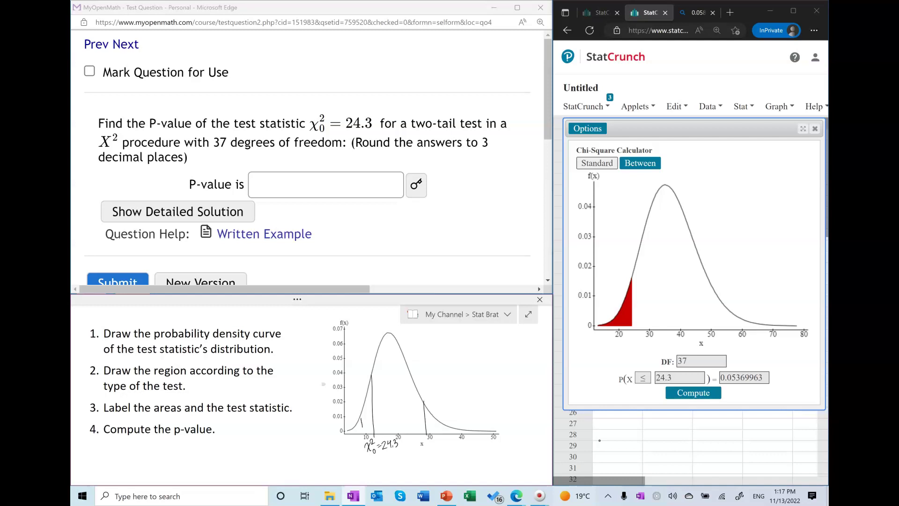
mouse_move(366, 415)
left_mouse_down()
mouse_move(362, 431)
mouse_move(369, 429)
left_mouse_up()
left_click_drag(427, 435, 429, 435)
Step: Write the equations P(χ² < 24.3) = P/2 and 2P(χ² < 24.3) = P below the sketch
mouse_move(362, 457)
left_mouse_down()
mouse_move(369, 467)
mouse_move(388, 461)
left_mouse_up()
left_click_drag(410, 453, 411, 466)
left_click_drag(415, 461, 420, 460)
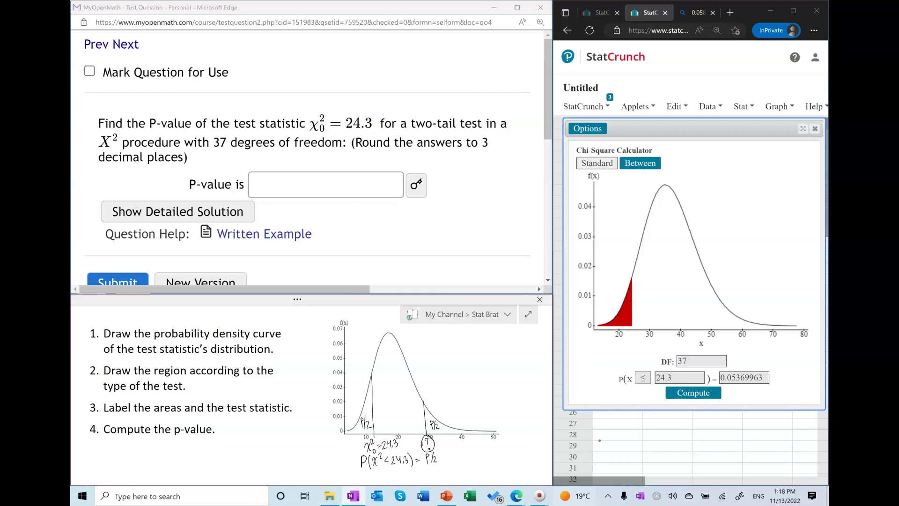
left_click_drag(352, 472, 363, 475)
left_click_drag(422, 473, 426, 474)
left_click_drag(422, 477, 426, 477)
left_click_drag(430, 471, 429, 483)
left_click_drag(430, 472, 431, 476)
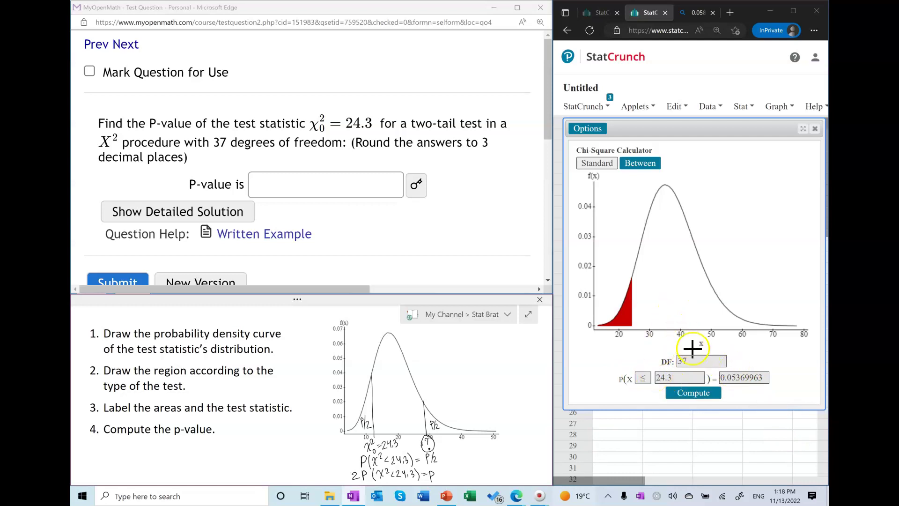
Step: Copy the full computed probability into the Bing calculator and evaluate 0.05369963*2
double_click(741, 378)
key("ctrl+c")
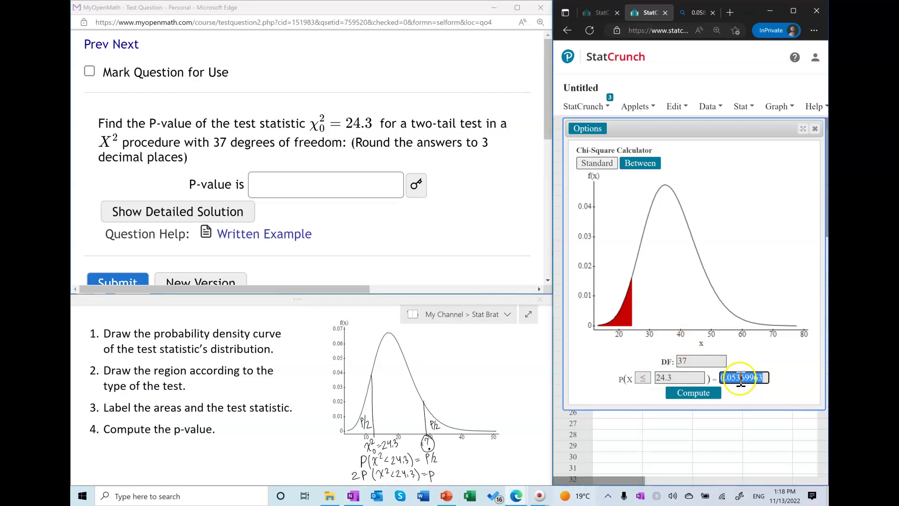
left_click(697, 13)
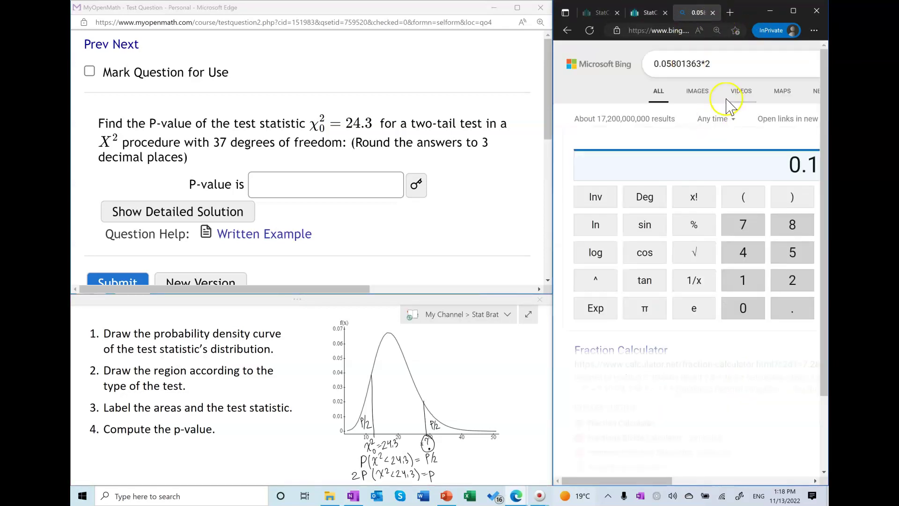
left_click_drag(701, 63, 635, 63)
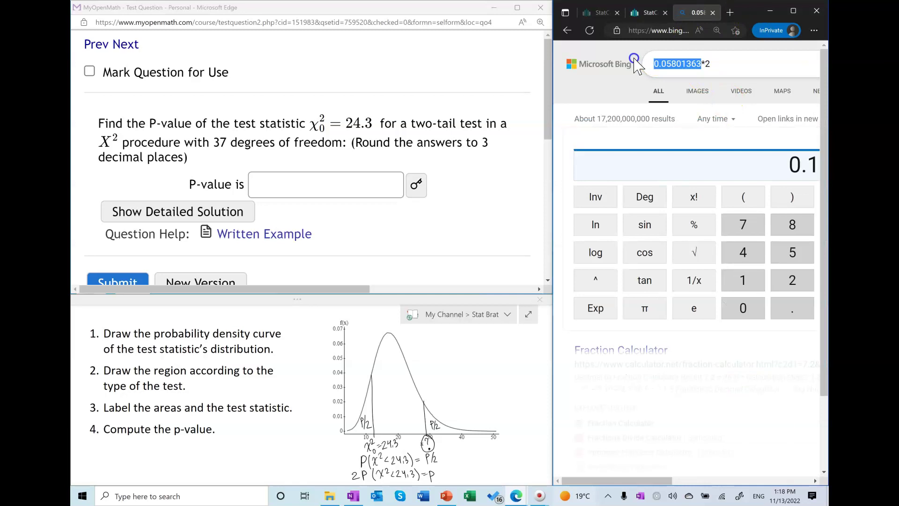
key("ctrl+v")
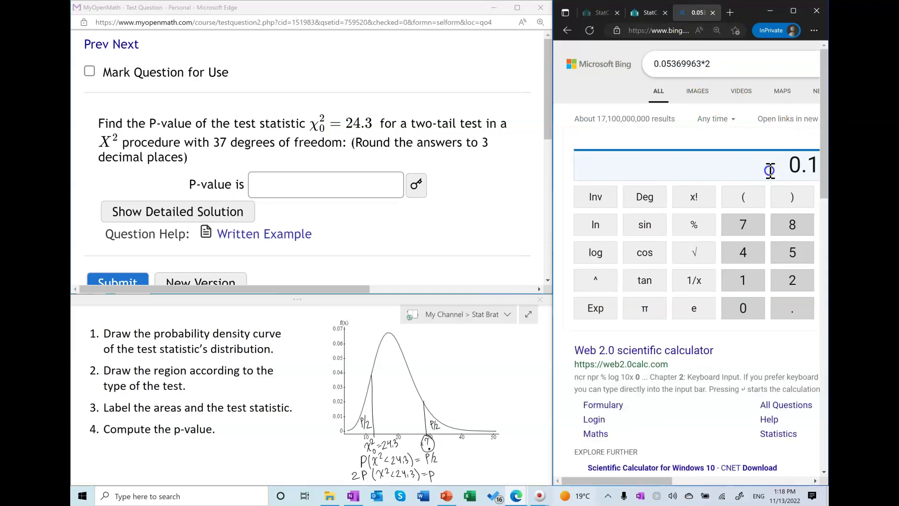
scroll(703, 140, "right", 3)
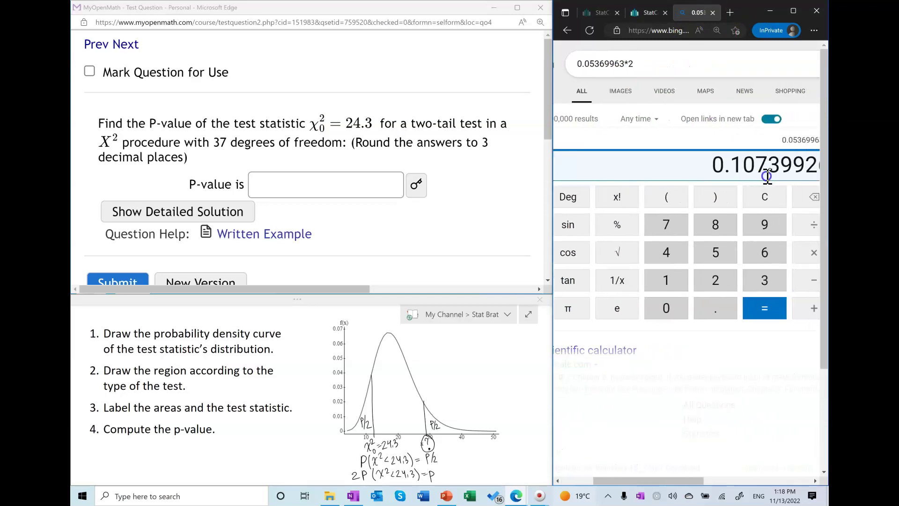
Step: Enter 0.107 as the P-value of the two-tail question and submit the answer
left_click(278, 185)
type("0.107")
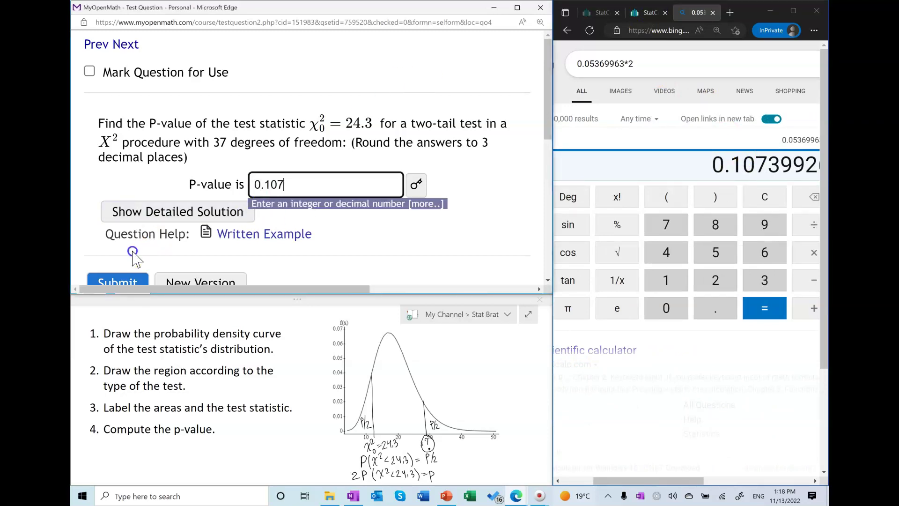
scroll(133, 255, "down", 1)
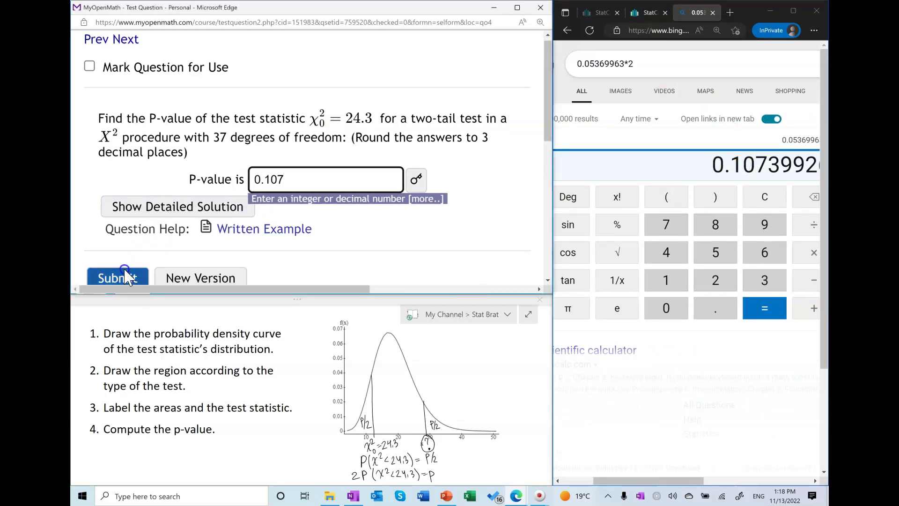
left_click(127, 276)
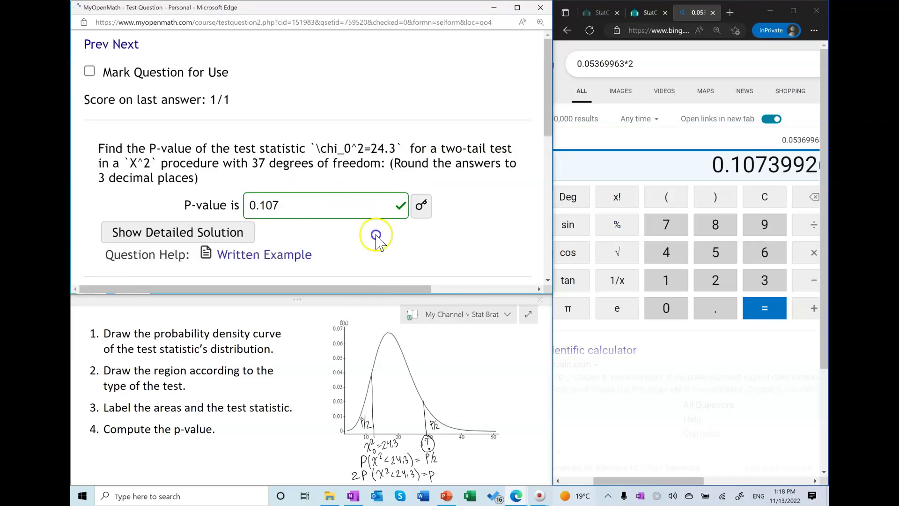
Step: Close the detailed solution after reviewing it, and generate a new version of the question
scroll(342, 252, "down", 2)
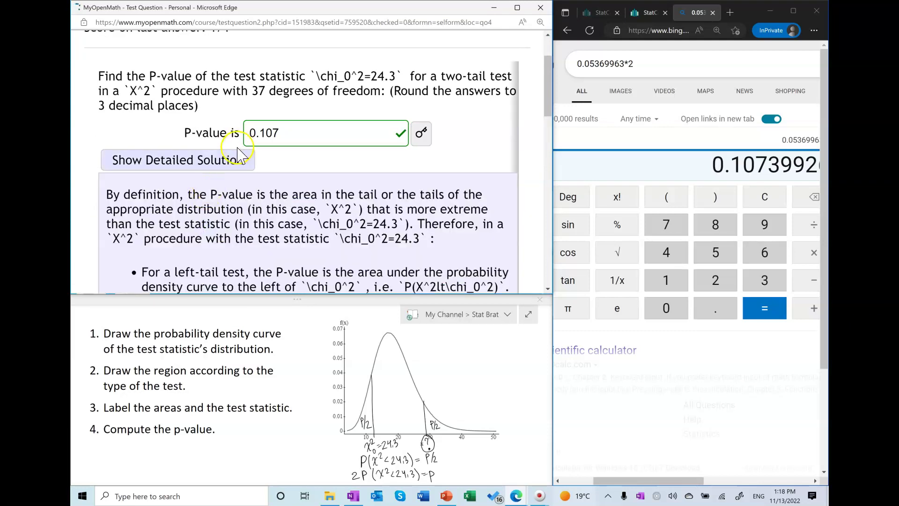
left_click(229, 164)
left_click(214, 233)
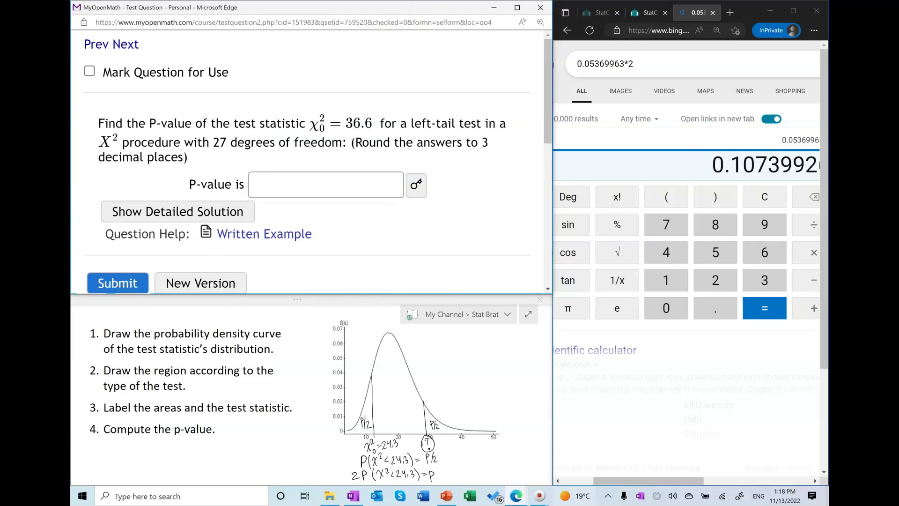
Step: Return to StatCrunch and compute P(X ≤ 36.6) in the Chi-Square calculator with 27 degrees of freedom
left_click(646, 13)
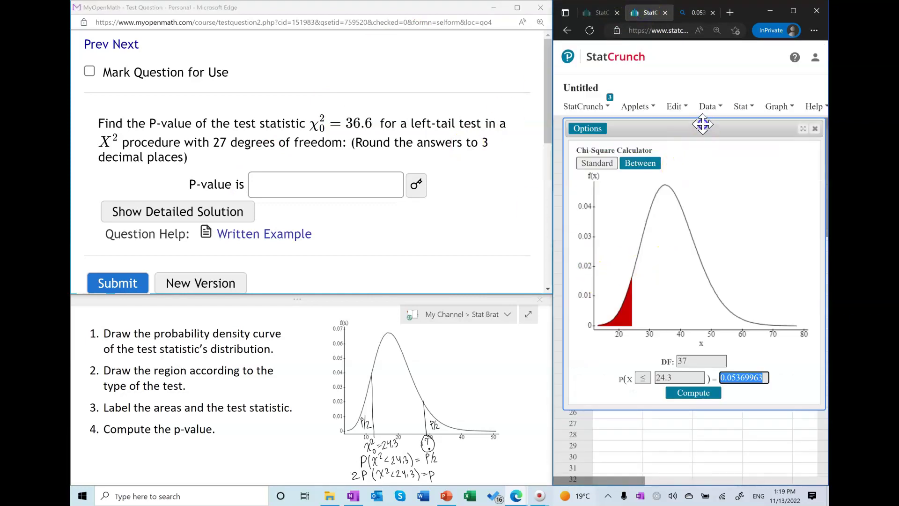
left_click_drag(703, 127, 703, 120)
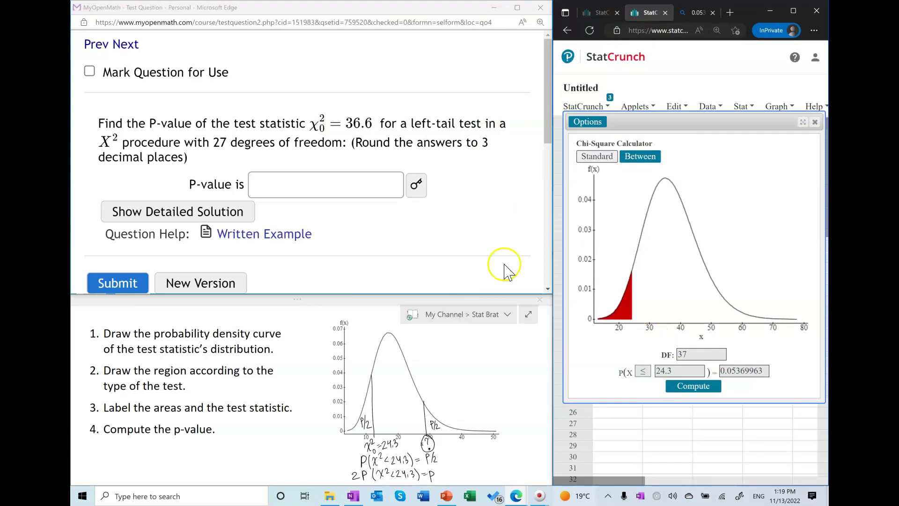
left_click_drag(708, 354, 662, 354)
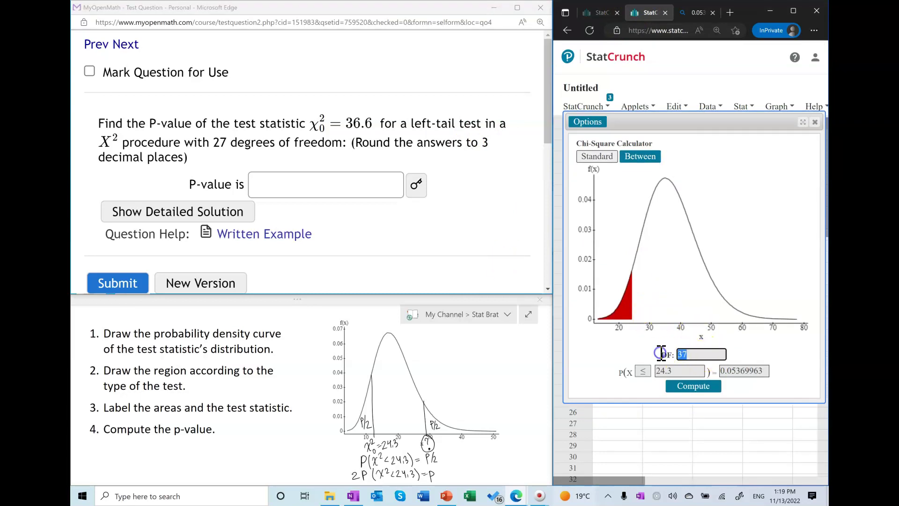
type("27")
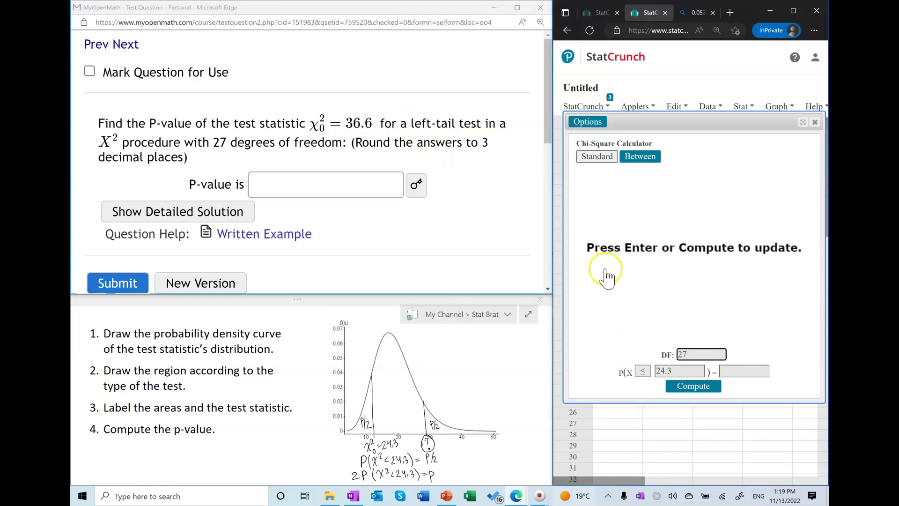
left_click(678, 372)
left_click_drag(678, 372, 630, 370)
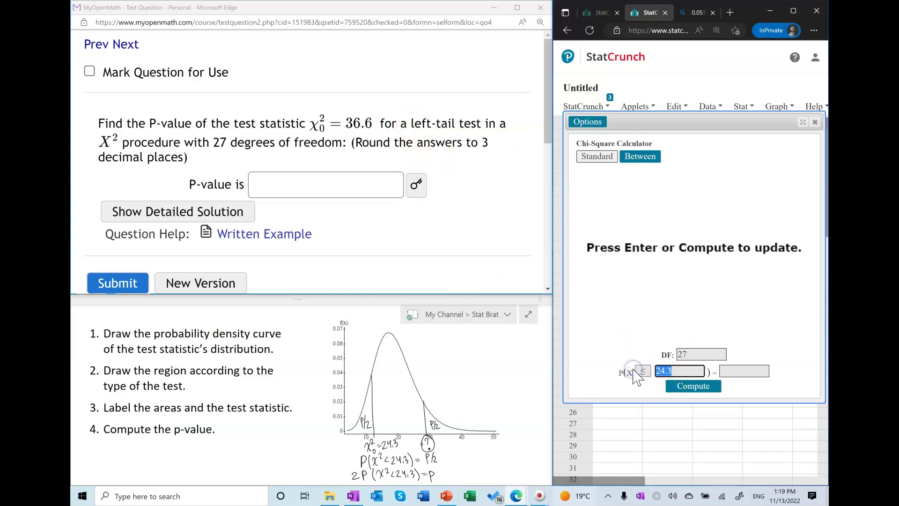
type("36.6")
key("Return")
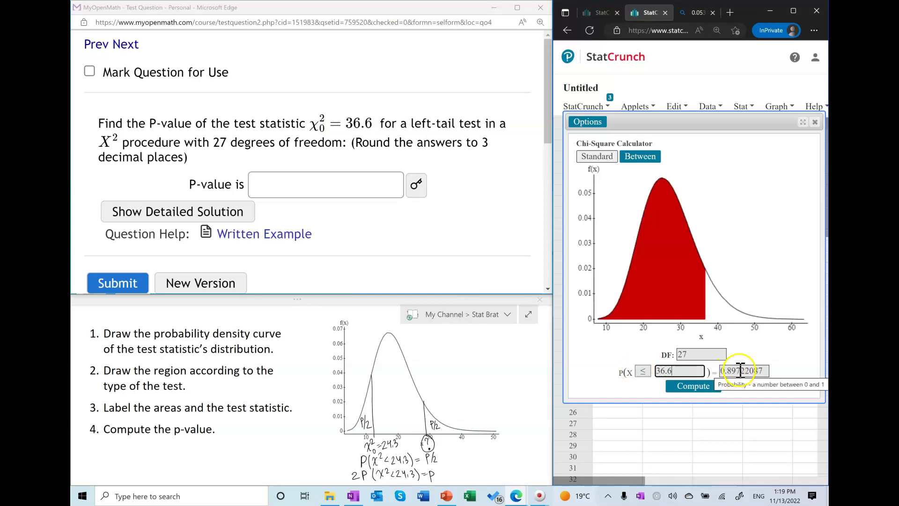
Step: Copy 0.897 from the computed probability into the P-value answer of the left-tail question and submit it
left_click_drag(742, 371, 702, 374)
key("ctrl+c")
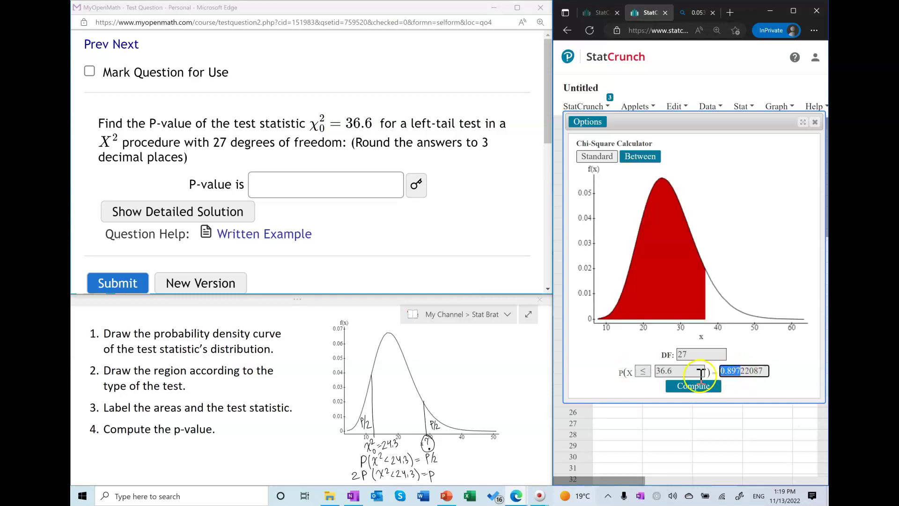
left_click(329, 184)
key("ctrl+v")
left_click(123, 283)
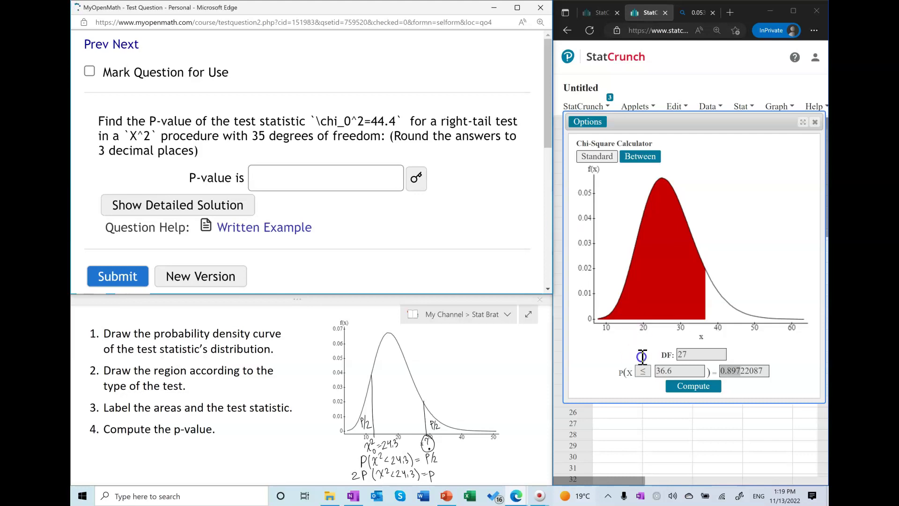
Step: Compute P(X ≥ 44.4) in the Chi-Square calculator with 35 degrees of freedom
double_click(702, 354)
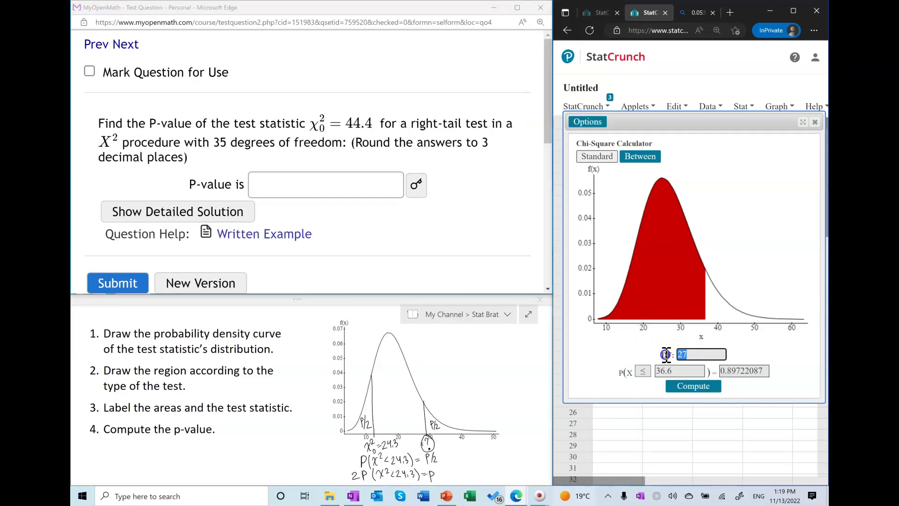
type("35")
key("Tab")
key("BackSpace")
left_click(643, 371)
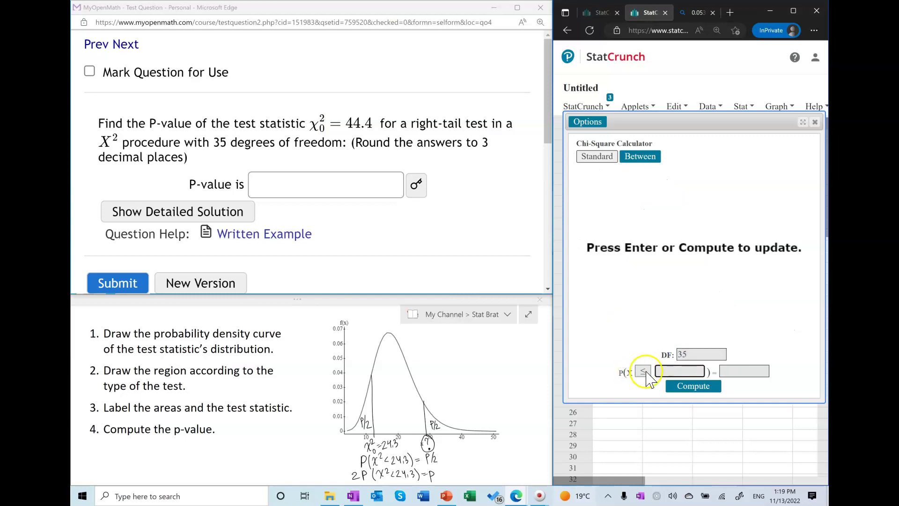
left_click(644, 397)
left_click(663, 372)
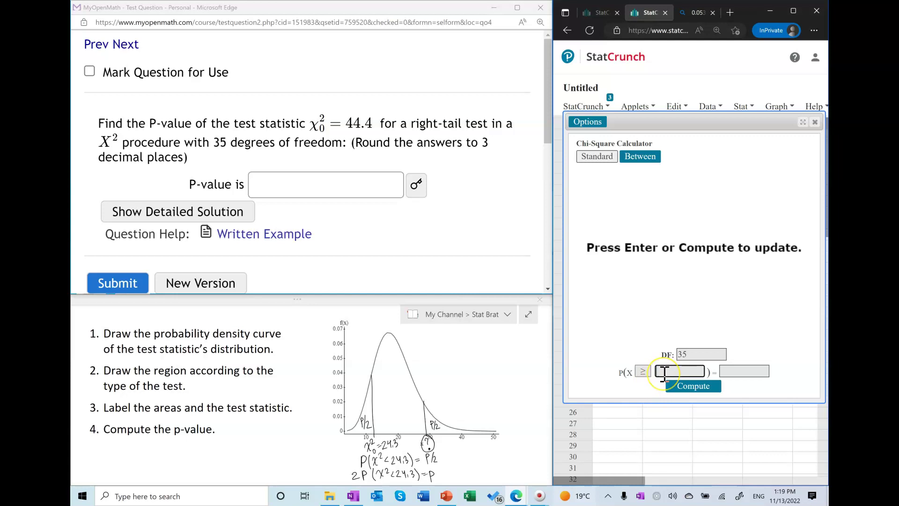
type("44.4")
left_click(696, 387)
Step: Enter 0.133 as the P-value of the right-tail question and submit the answer
left_click_drag(745, 371, 675, 370)
left_click(347, 186)
type("0.132")
key("BackSpace")
type("3")
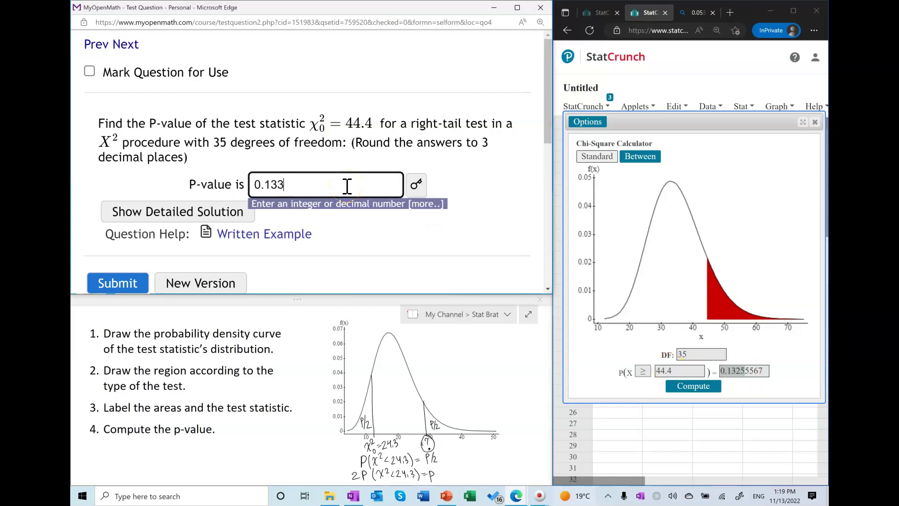
left_click(117, 284)
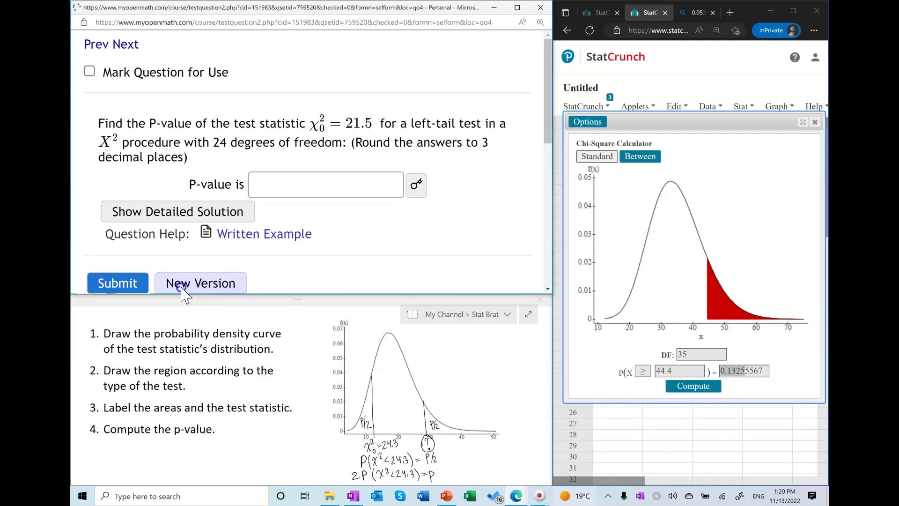
Step: Generate new versions of the question until a two-tail test comes up
left_click(239, 281)
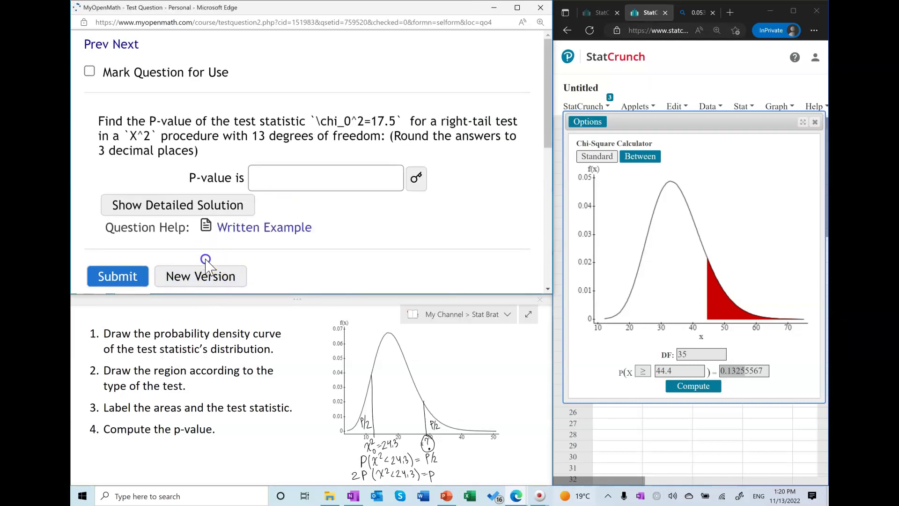
left_click(199, 277)
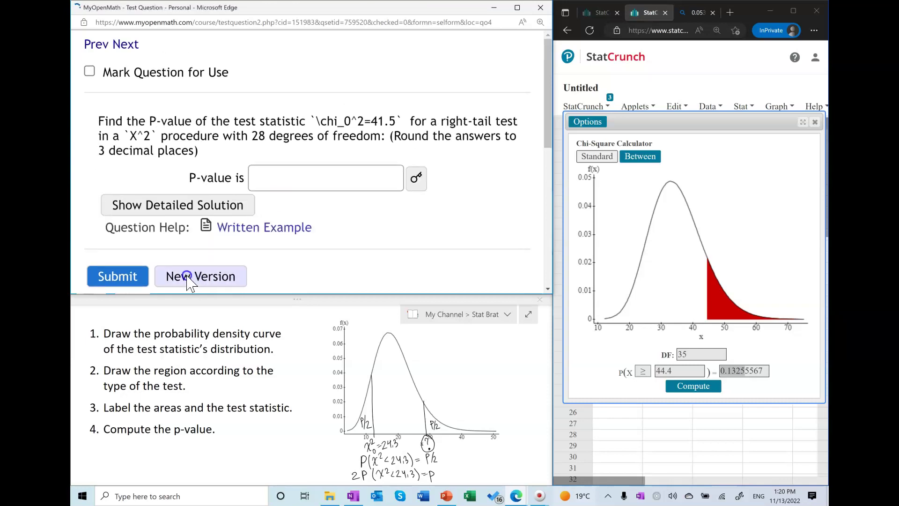
left_click(190, 280)
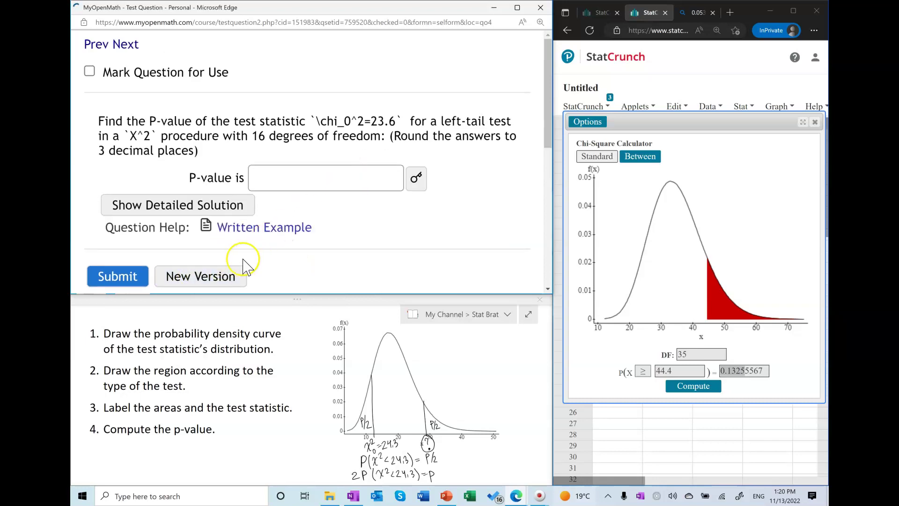
left_click(221, 280)
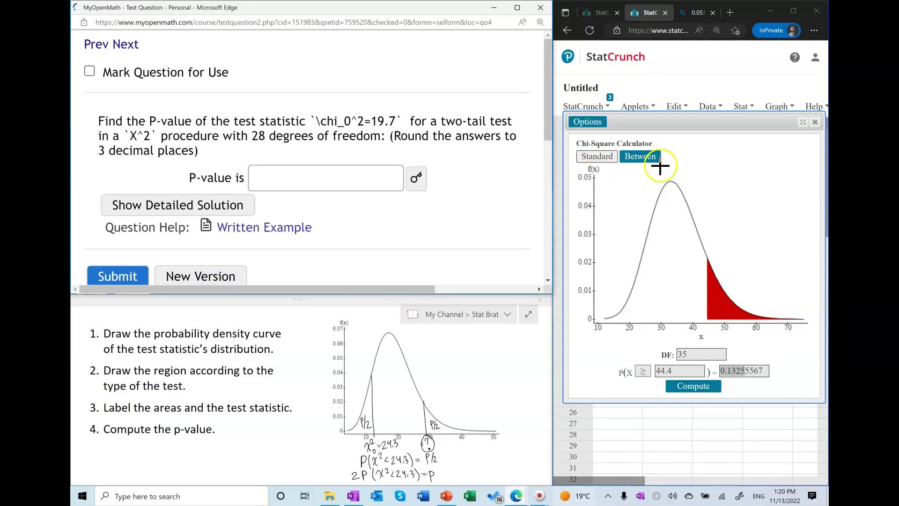
Step: Compute P(X ≤ 19.7) in the Chi-Square calculator with 28 degrees of freedom, comparing both tail directions to find the smaller area
left_click_drag(688, 355, 650, 358)
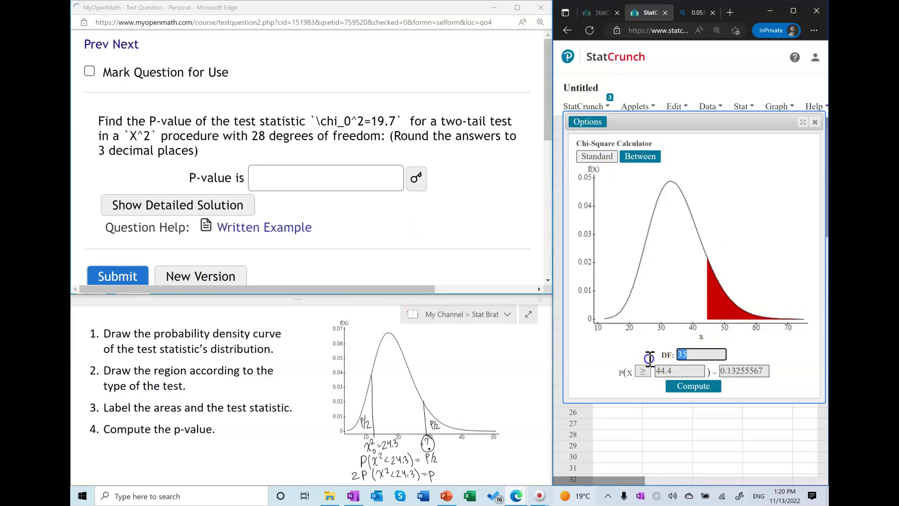
type("28")
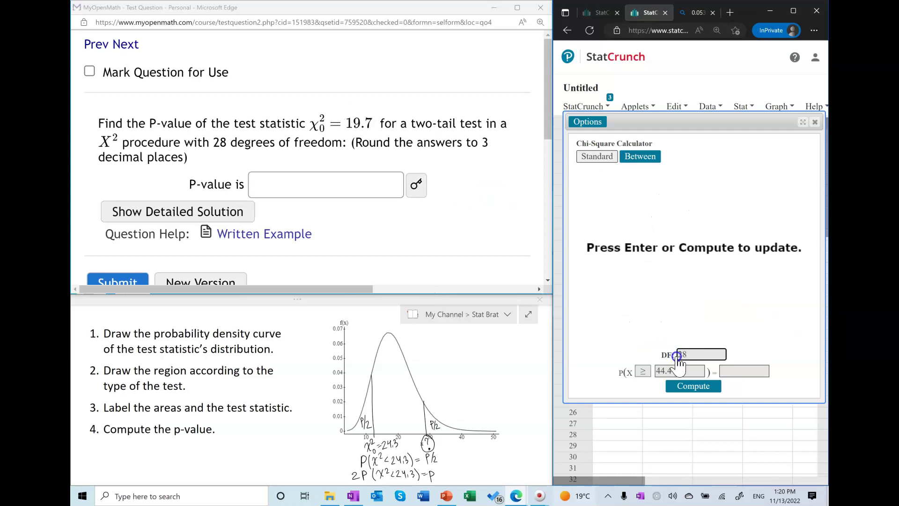
left_click_drag(679, 369, 628, 370)
type("19.7")
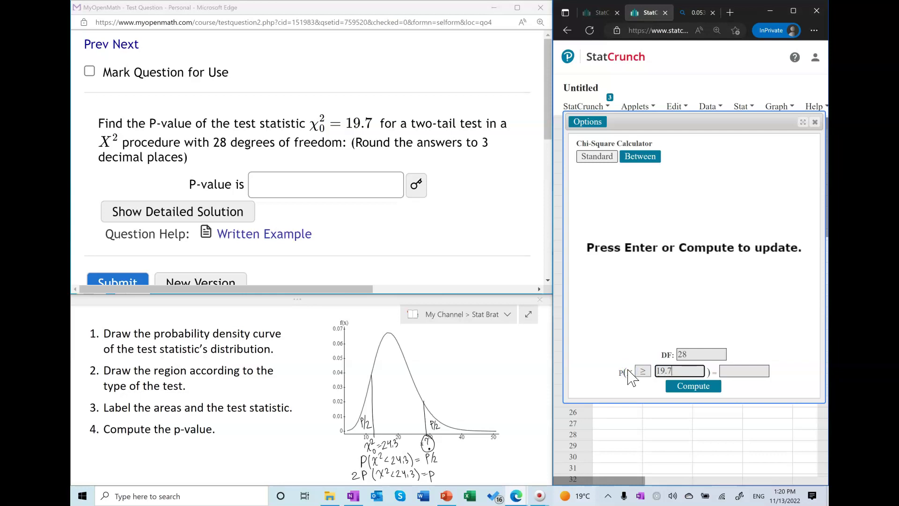
left_click(693, 386)
left_click(642, 371)
left_click(646, 388)
left_click(642, 371)
left_click(640, 394)
left_click(643, 372)
left_click(645, 387)
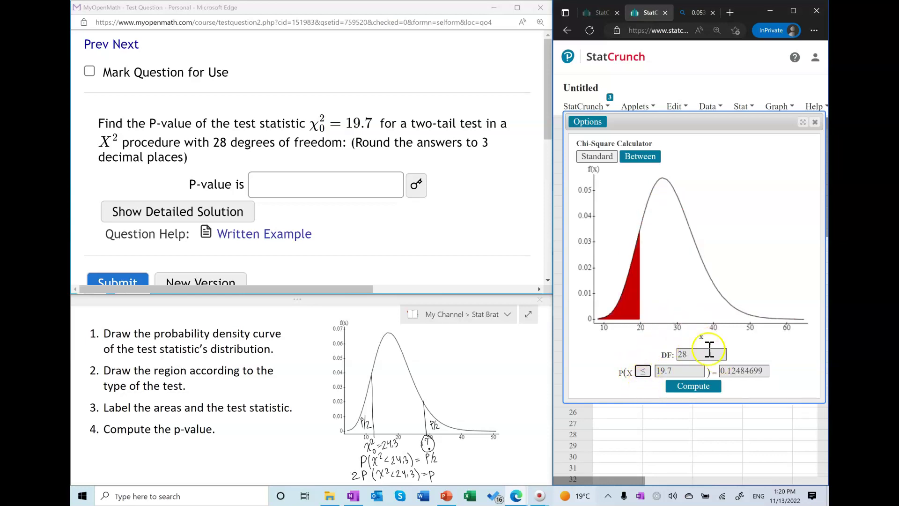
Step: Copy the full computed probability into the Bing search and evaluate 0.12484699*2
double_click(738, 369)
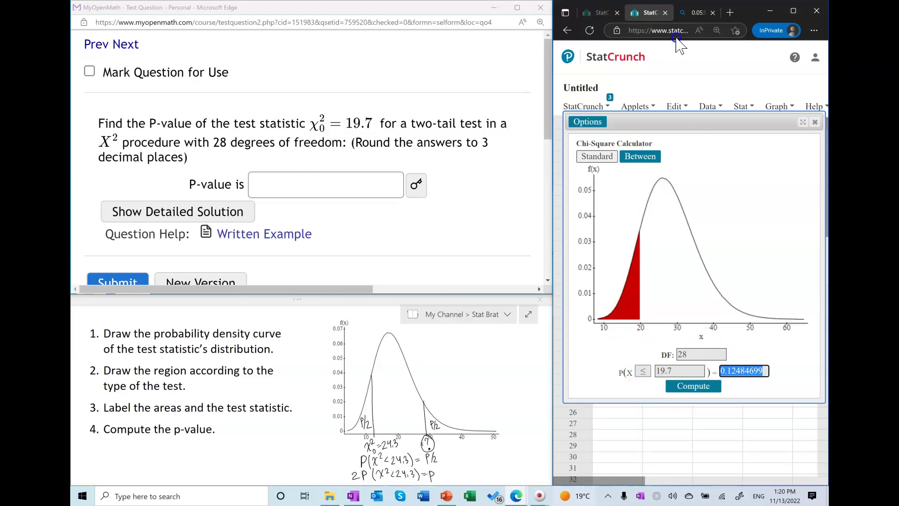
left_click(697, 13)
left_click(798, 163)
left_click(706, 64)
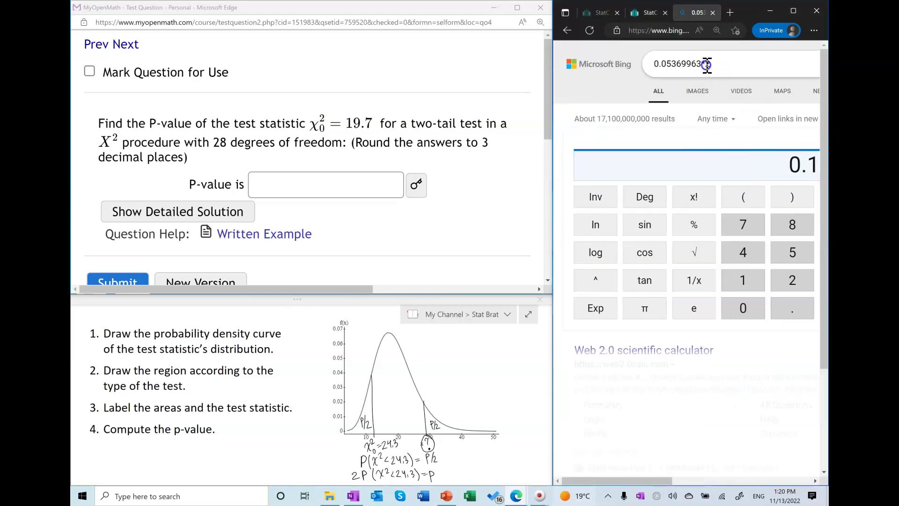
left_click_drag(701, 63, 646, 55)
key("ctrl+v")
key("Return")
Step: Enter 0.250 as the P-value of the two-tail question and submit the answer
left_click(273, 179)
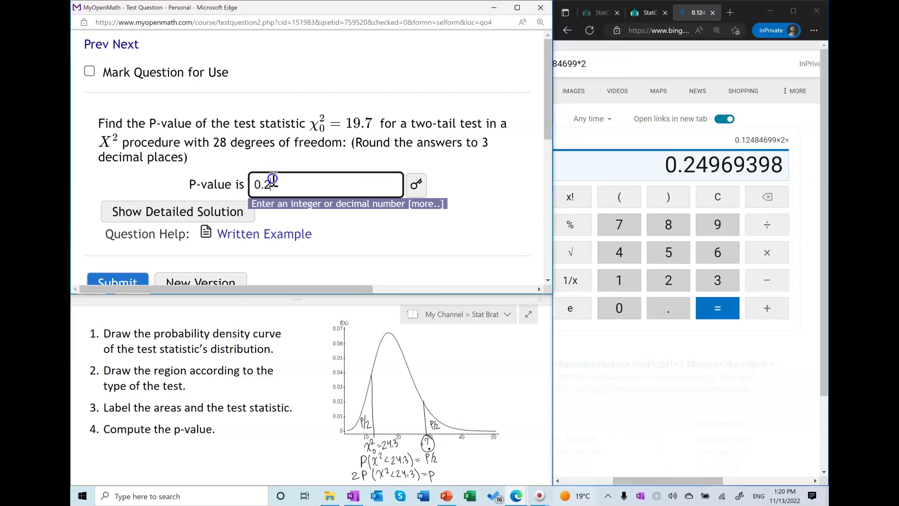
scroll(271, 182, "down", 1)
left_click(119, 249)
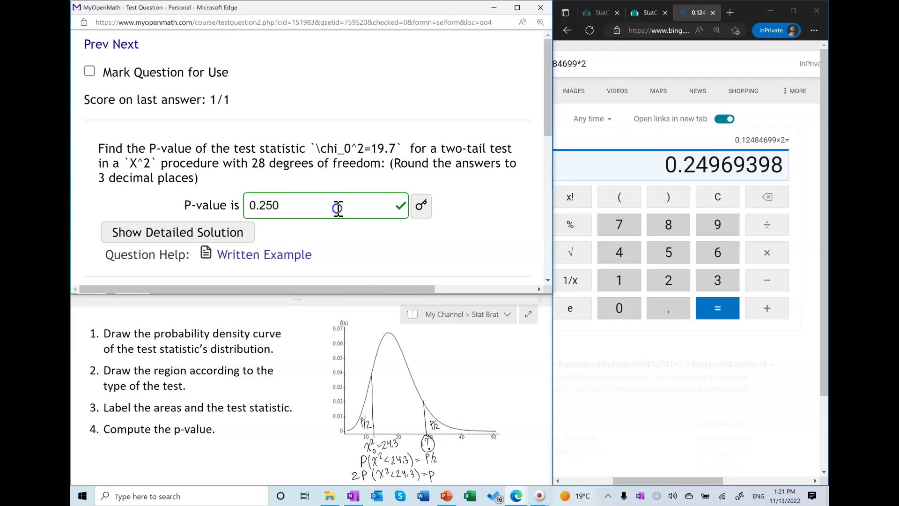
scroll(337, 208, "down", 1)
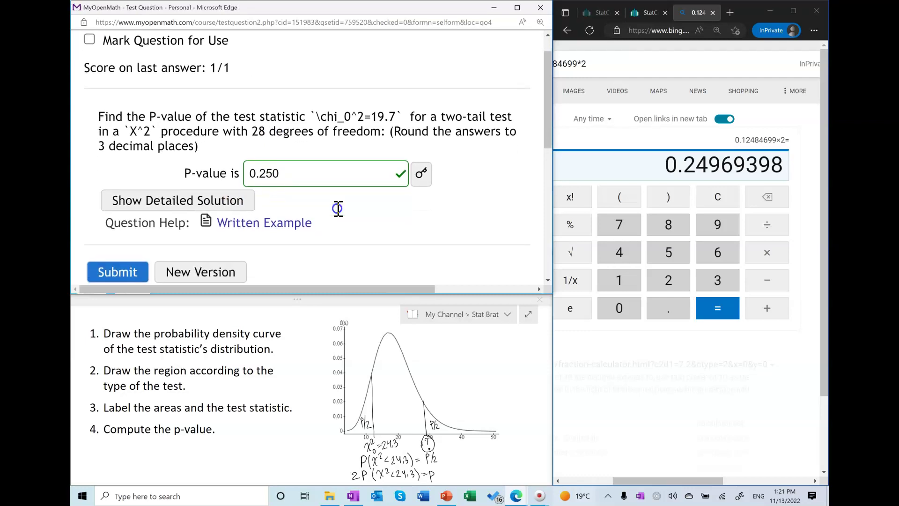